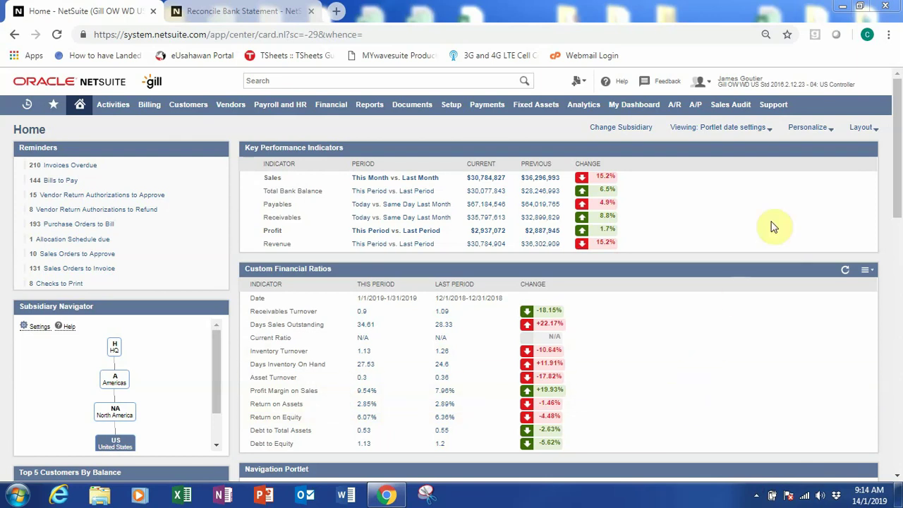
# Review the orientation, restriction and scorecard choices in the Custom Financial Ratios setup, and close it without saving
pyautogui.moveTo(783, 107)
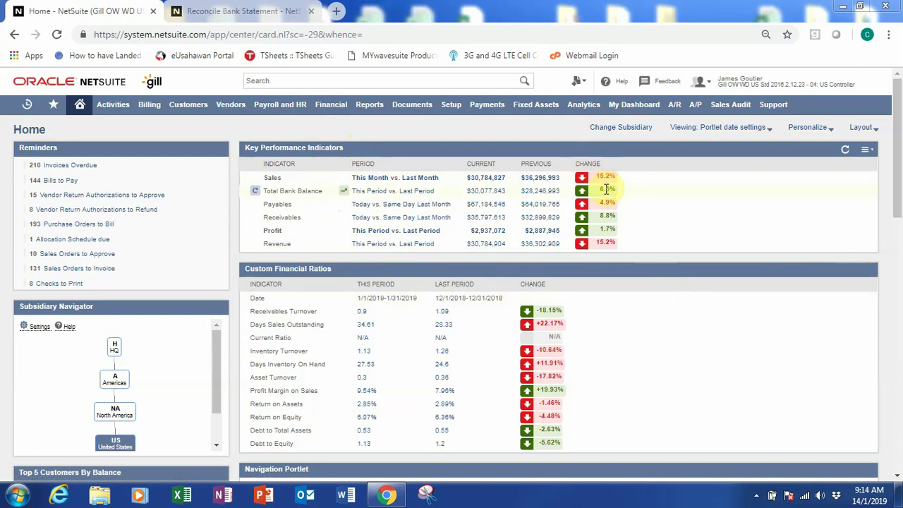
pyautogui.scroll(-1, 687, 257)
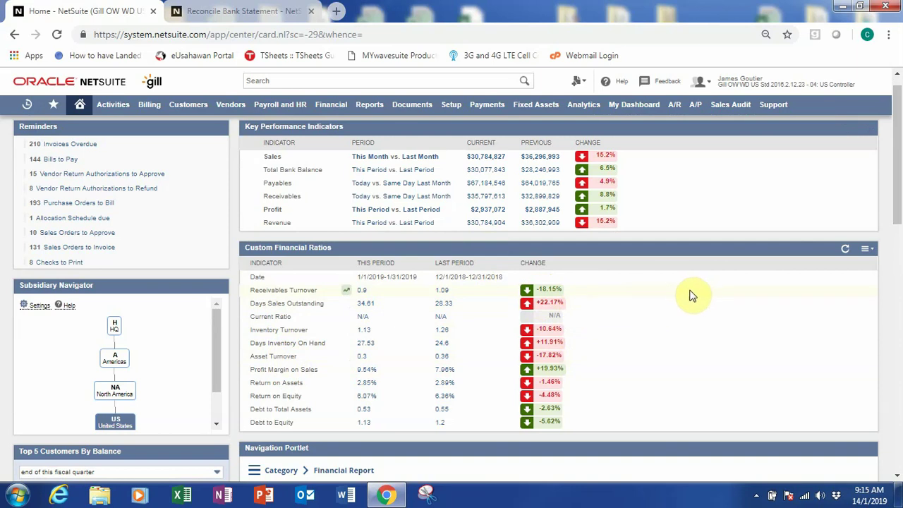
pyautogui.click(863, 250)
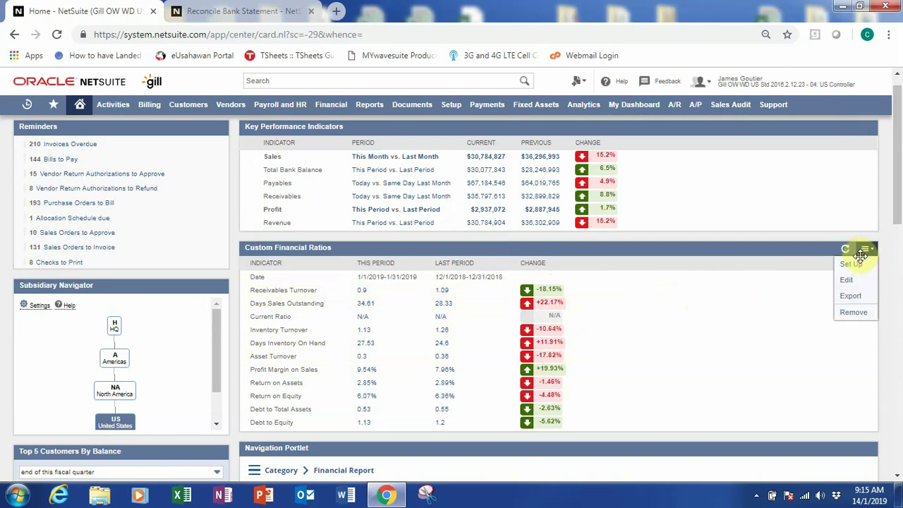
pyautogui.click(856, 263)
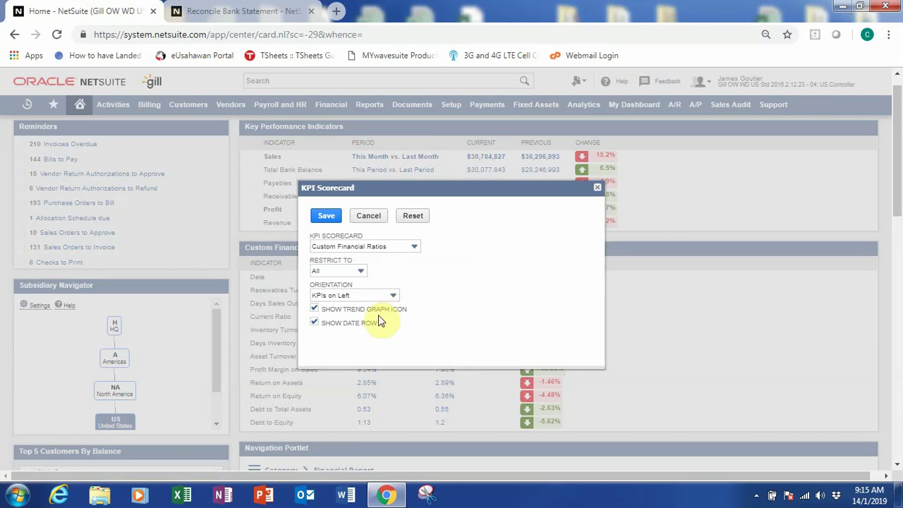
pyautogui.click(381, 296)
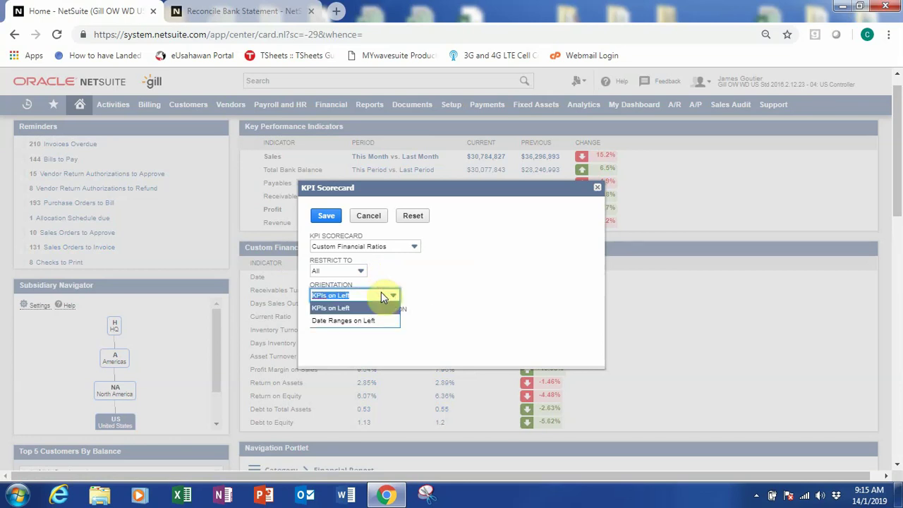
pyautogui.click(361, 273)
pyautogui.click(362, 274)
pyautogui.click(362, 273)
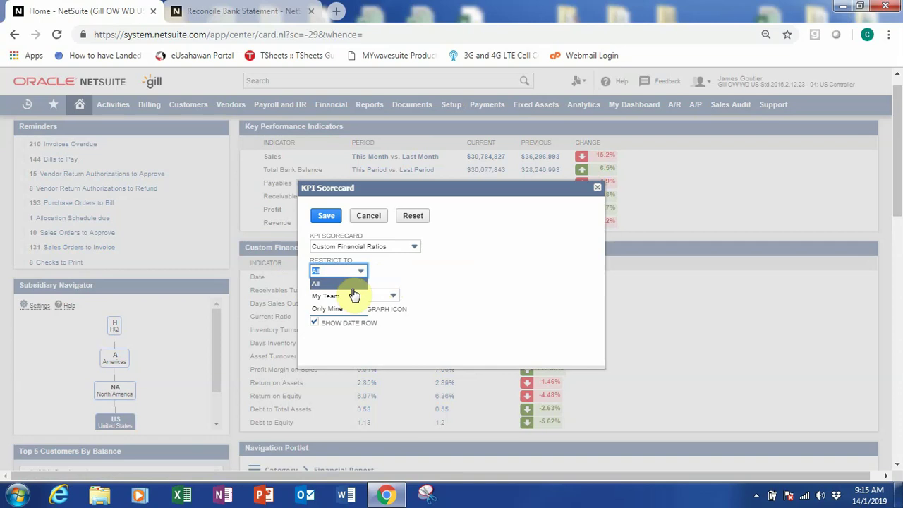
pyautogui.click(413, 278)
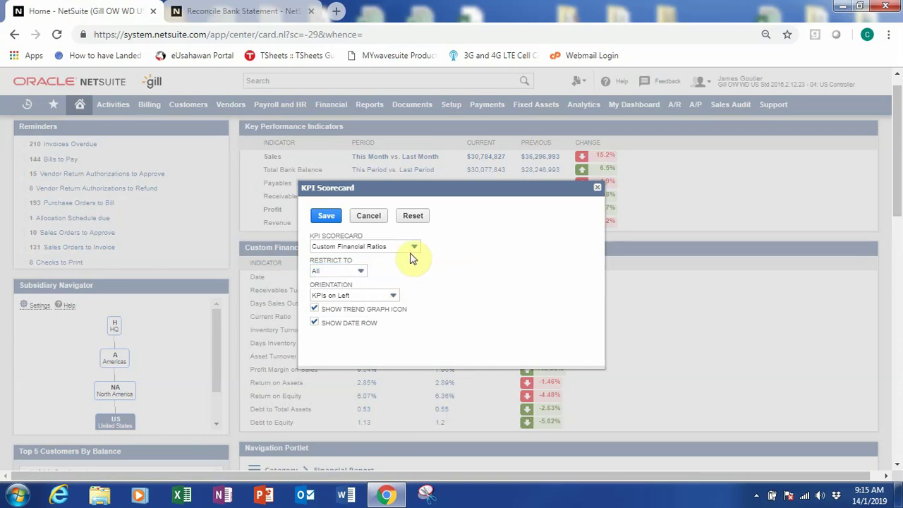
pyautogui.click(414, 250)
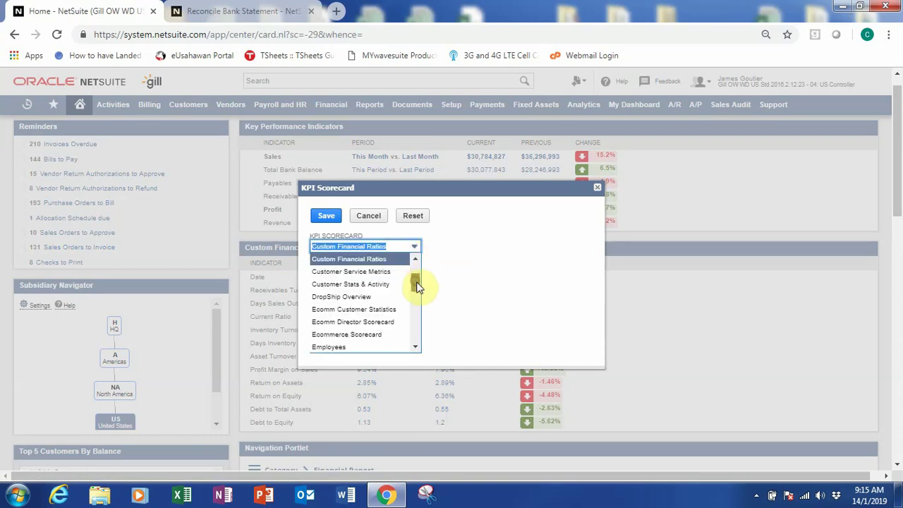
pyautogui.moveTo(417, 288); pyautogui.dragTo(419, 305)
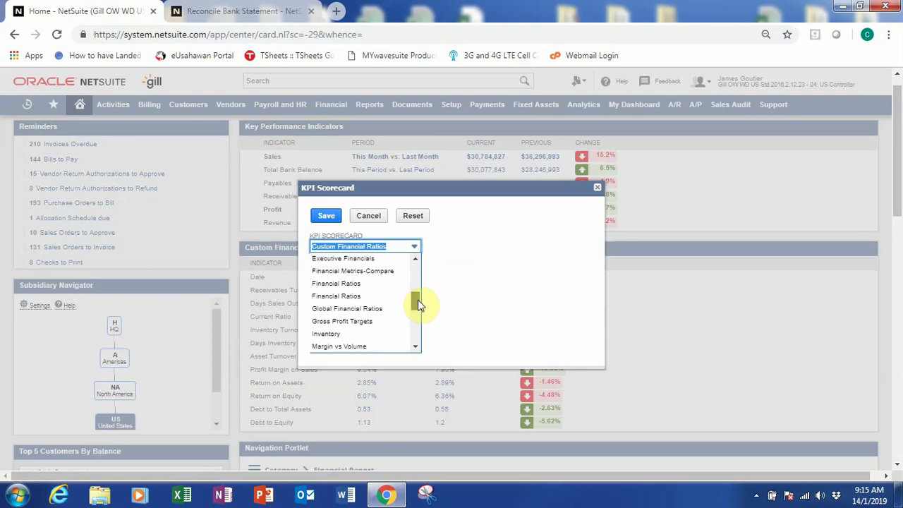
pyautogui.moveTo(419, 304); pyautogui.dragTo(420, 323)
pyautogui.click(557, 263)
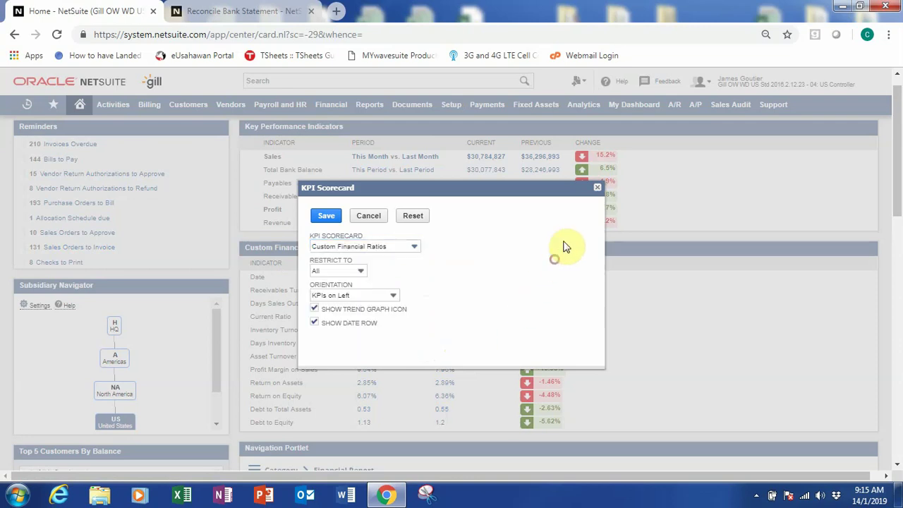
pyautogui.click(596, 187)
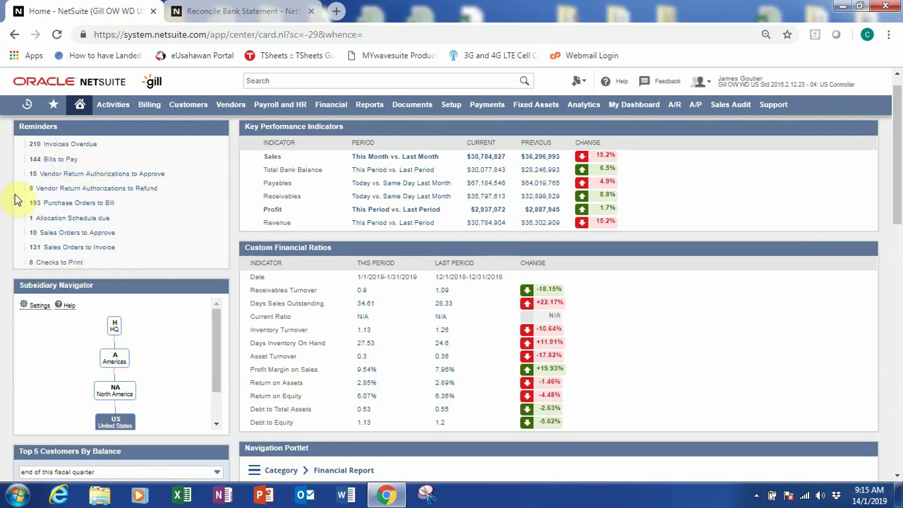
# Browse the subsidiary hierarchy in the Subsidiary Navigator and switch the dashboard to the United States subsidiary
pyautogui.scroll(-1, 66, 271)
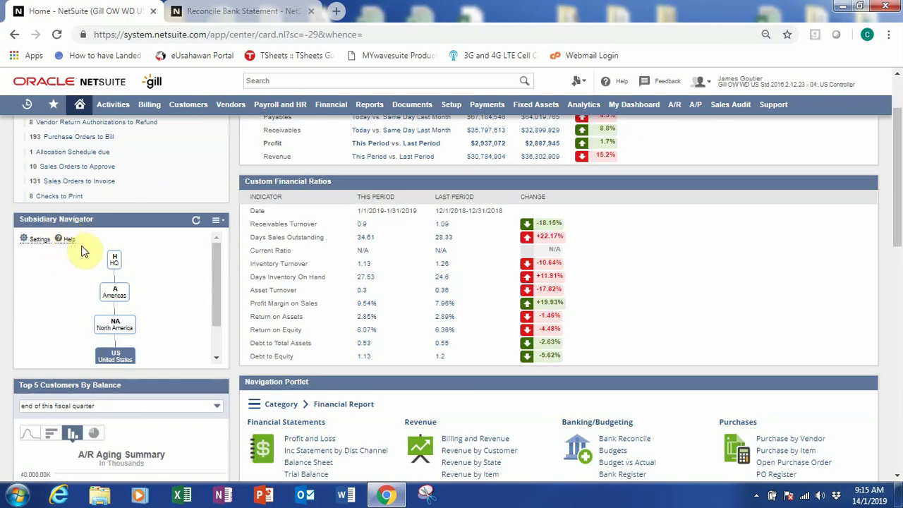
pyautogui.scroll(-1, 134, 261)
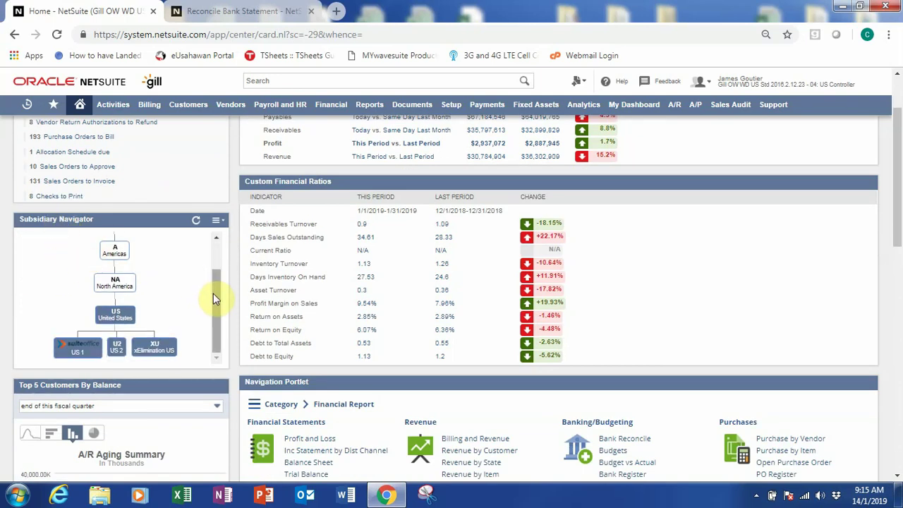
pyautogui.scroll(1, 213, 292)
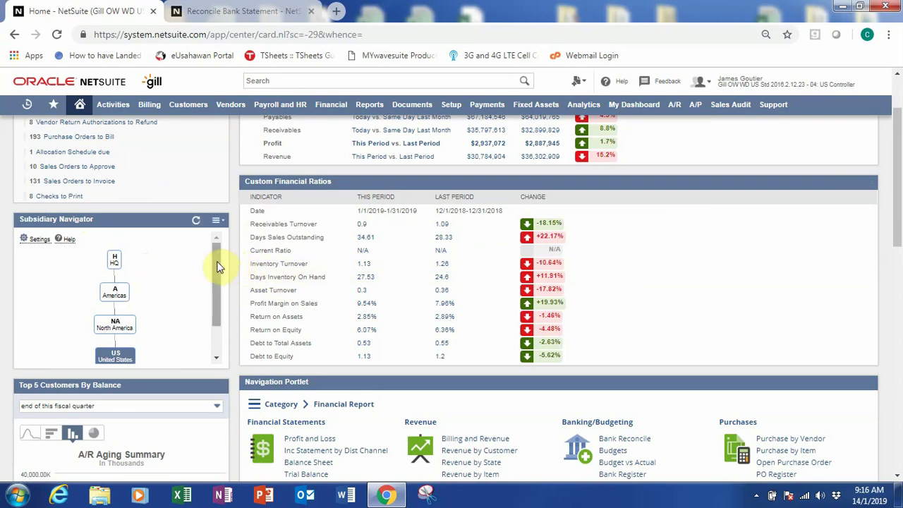
pyautogui.scroll(-1, 219, 275)
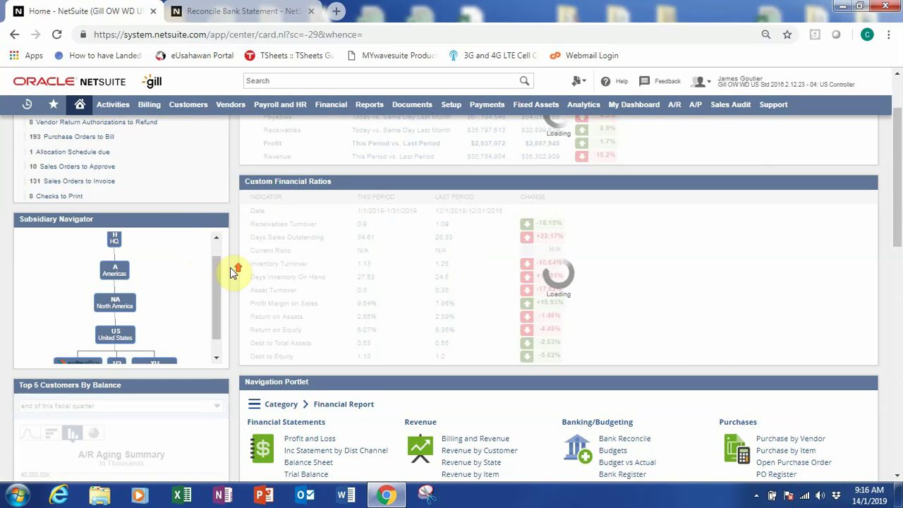
pyautogui.scroll(1, 234, 271)
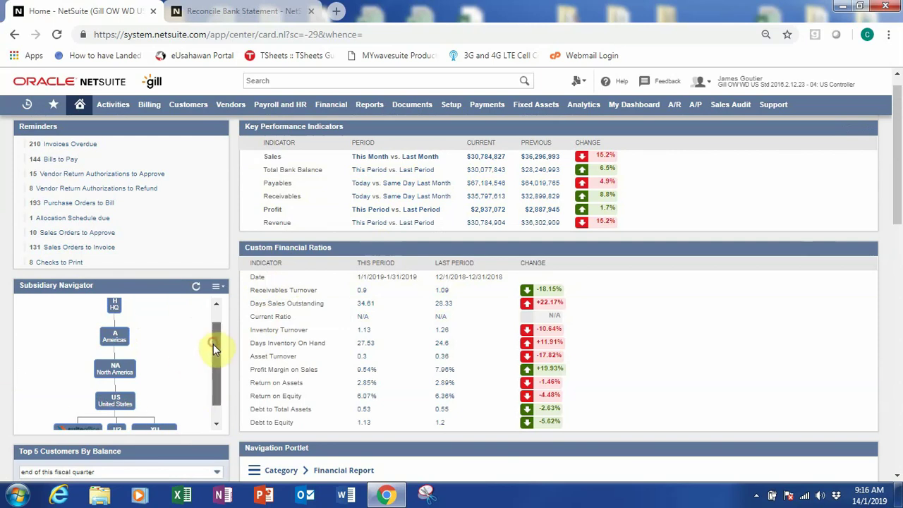
pyautogui.moveTo(213, 344); pyautogui.dragTo(213, 361)
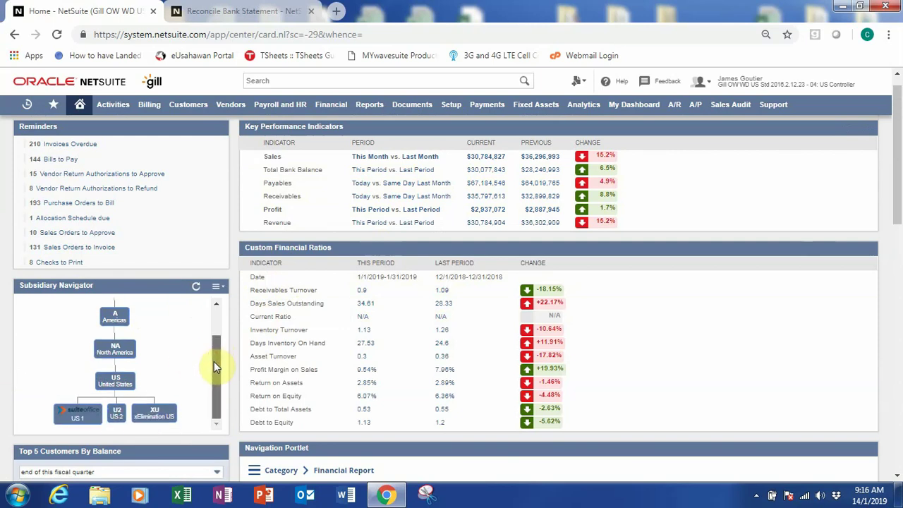
pyautogui.click(120, 392)
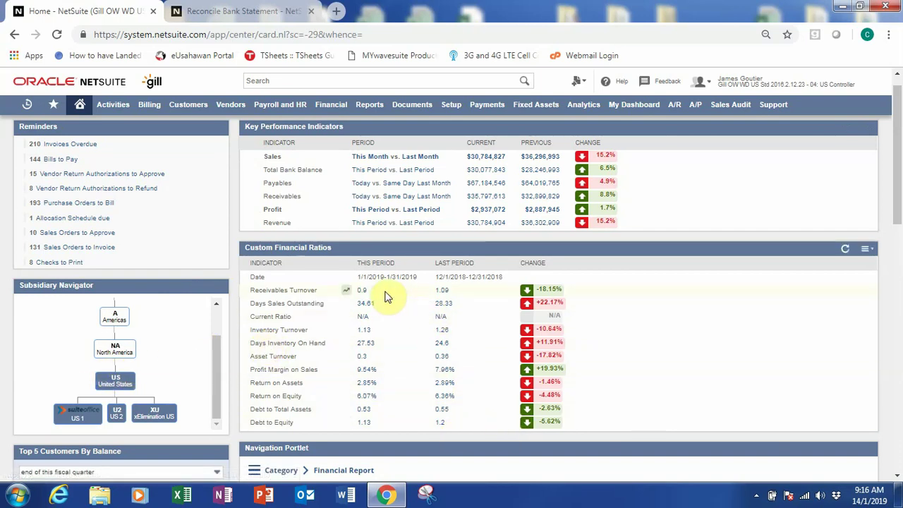
# Open the Income Statement from the current Profit indicator and set its reporting period to (Custom)
pyautogui.click(491, 212)
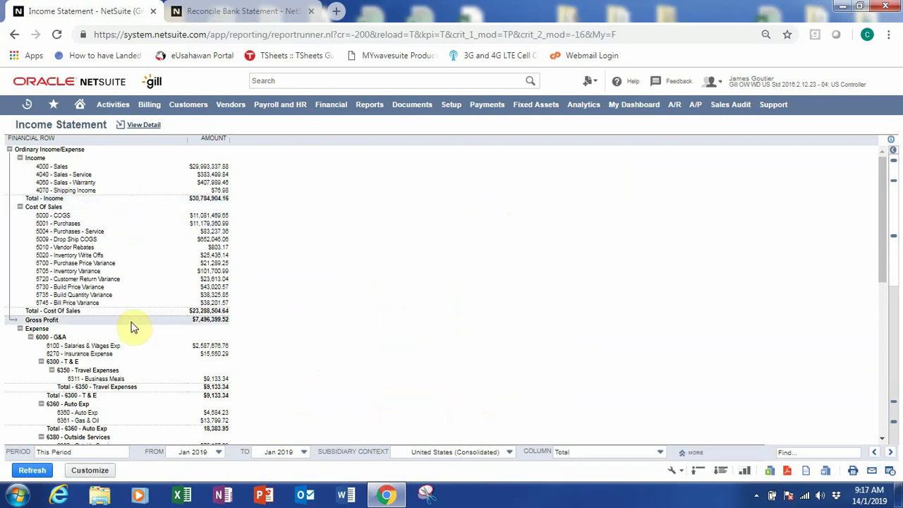
pyautogui.scroll(-1, 134, 327)
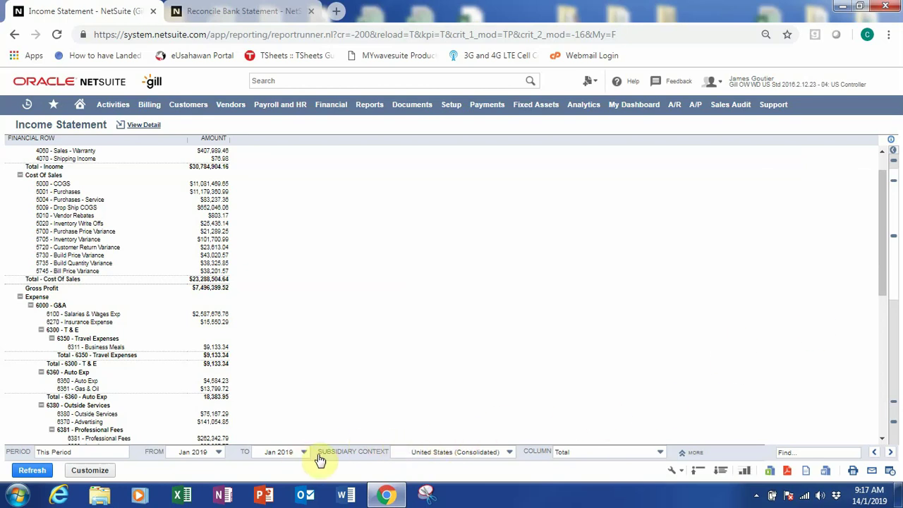
pyautogui.click(108, 450)
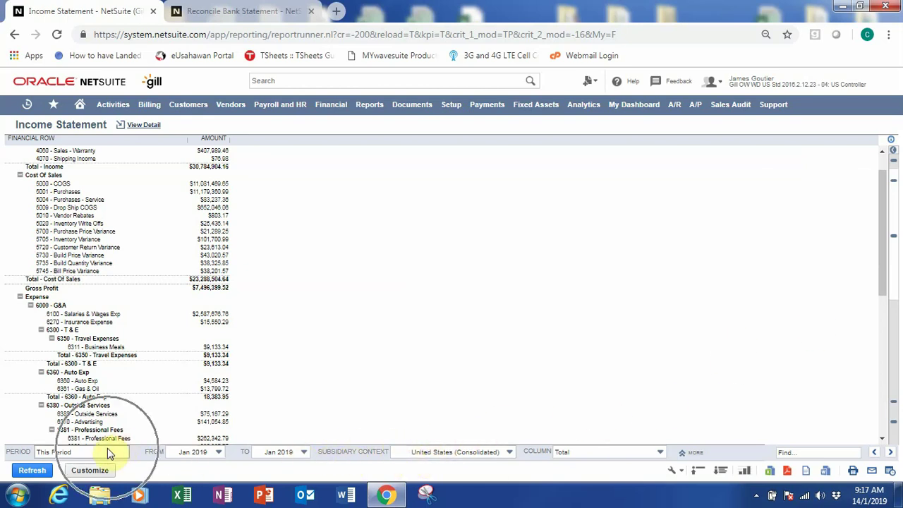
pyautogui.moveTo(178, 332)
pyautogui.mouseDown()
pyautogui.moveTo(178, 387)
pyautogui.moveTo(186, 329)
pyautogui.mouseUp()
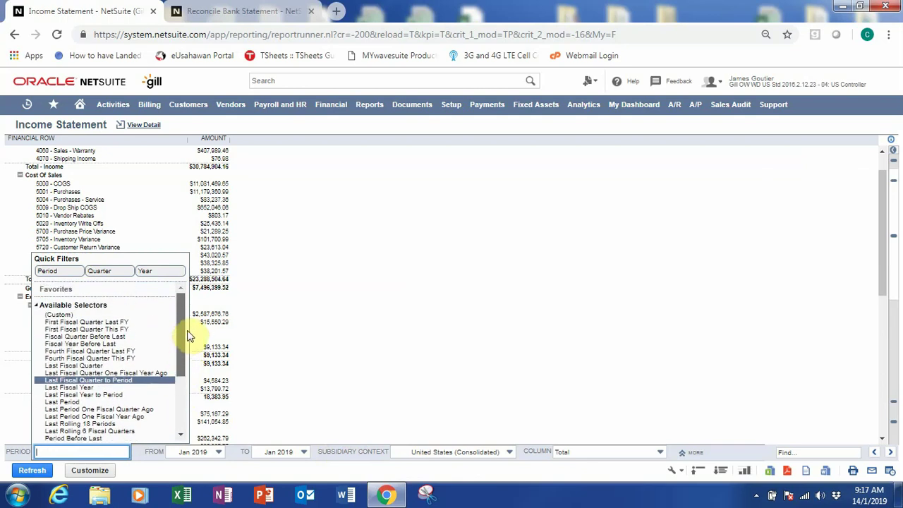
pyautogui.click(151, 315)
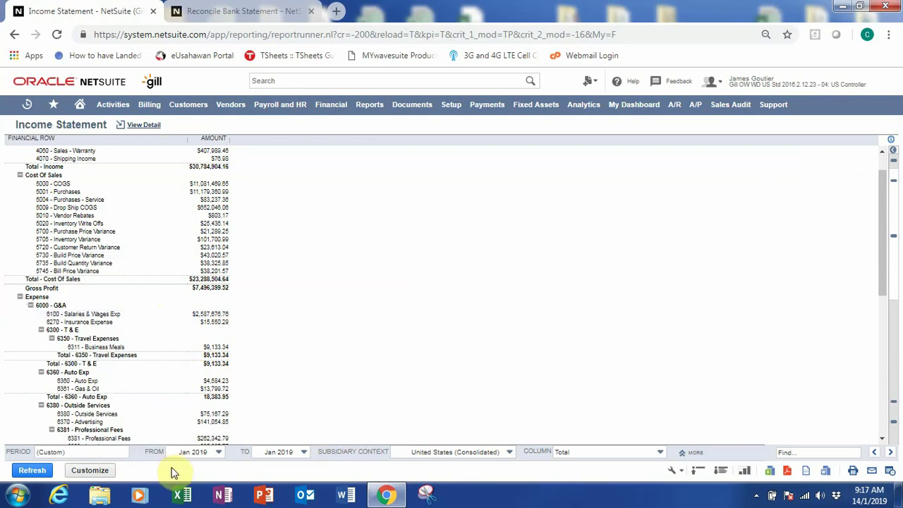
pyautogui.click(207, 452)
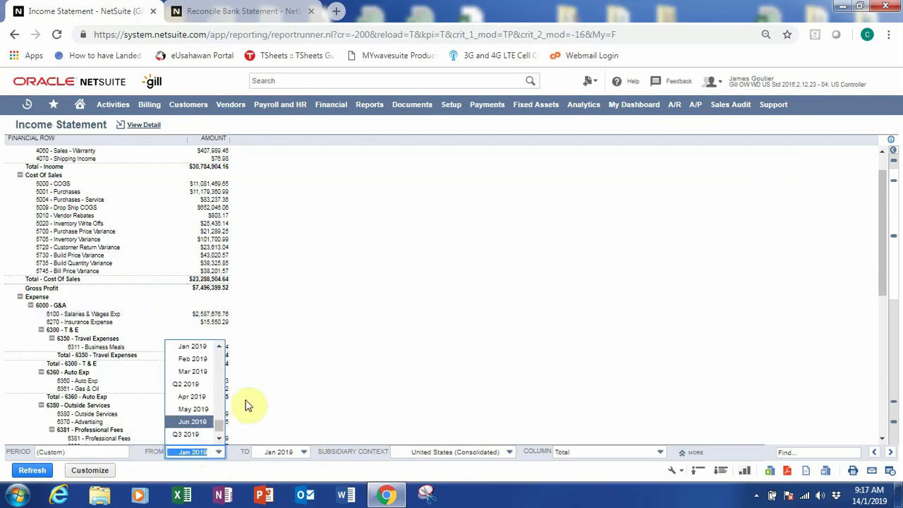
pyautogui.click(319, 391)
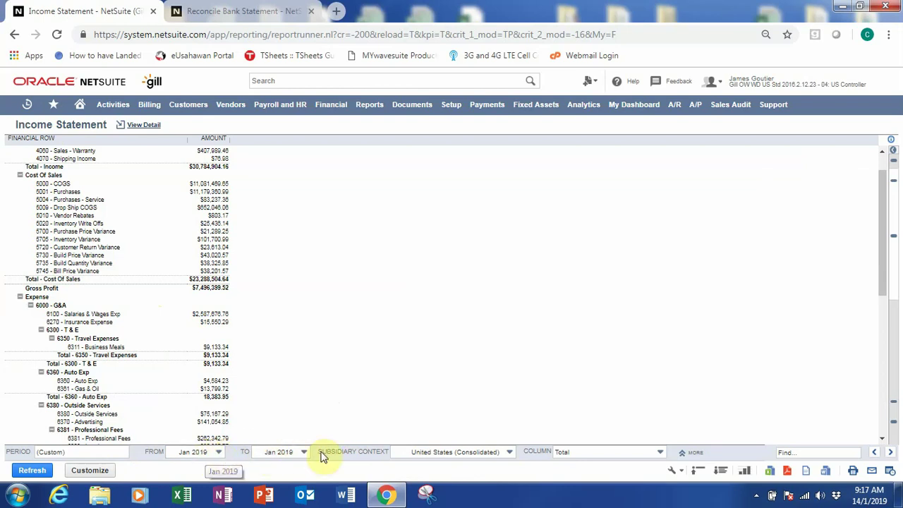
# Set the report's subsidiary context to HQ (Context) and its column breakdown to Subsidiary (Hierarchy)
pyautogui.click(441, 454)
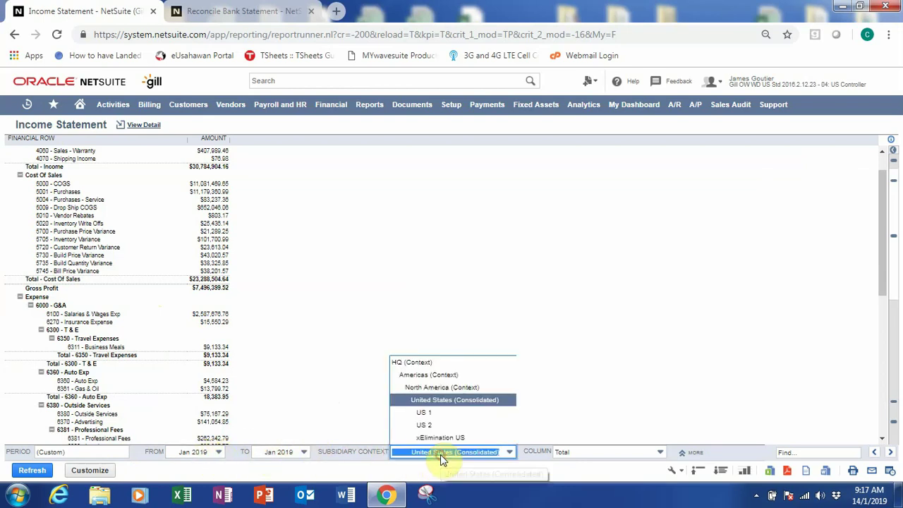
pyautogui.click(457, 364)
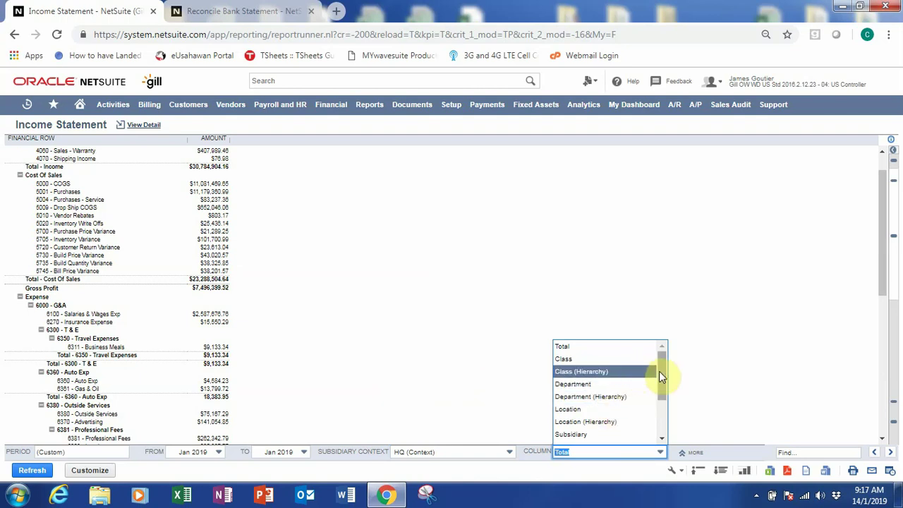
pyautogui.moveTo(660, 373); pyautogui.dragTo(655, 403)
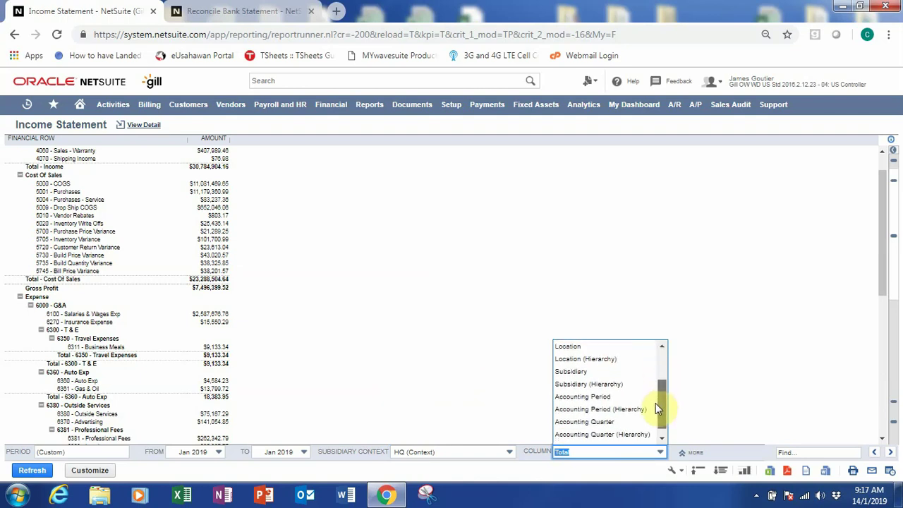
pyautogui.click(624, 384)
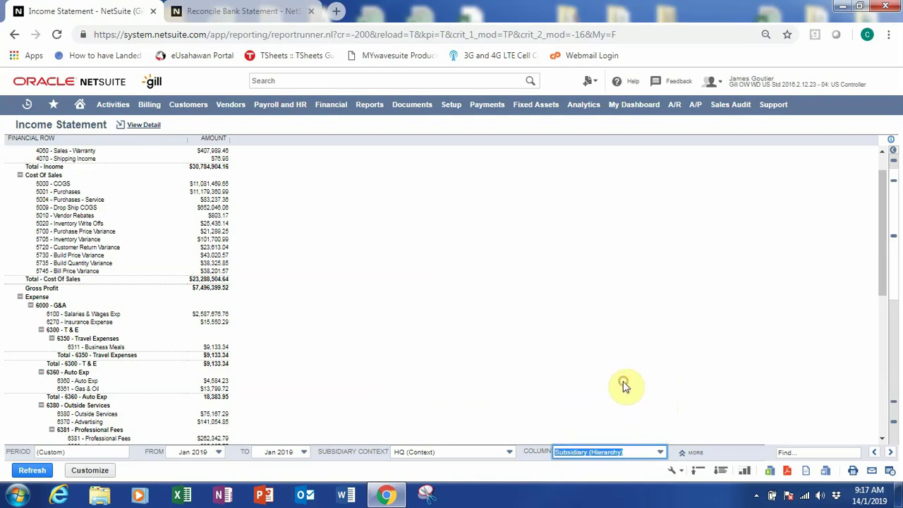
pyautogui.click(589, 395)
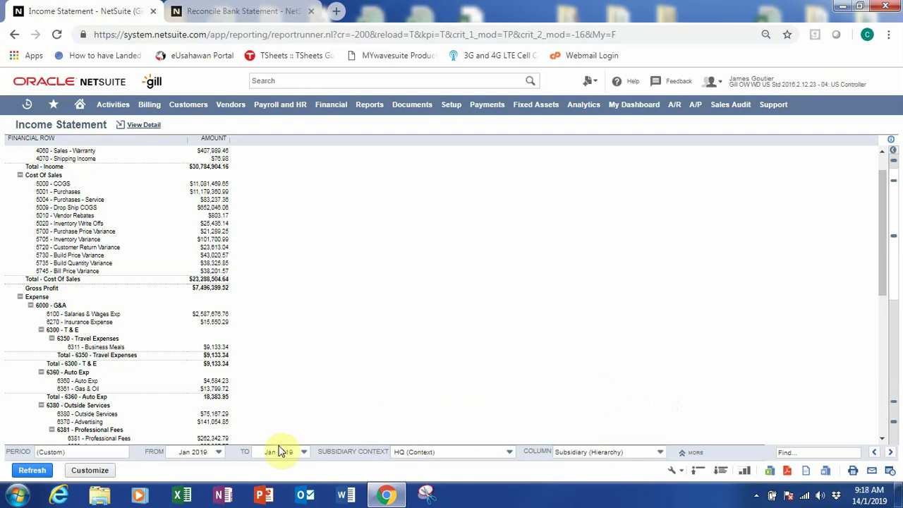
# Reselect the (Custom) period and refresh the Income Statement to examine the income and cost amounts by subsidiary
pyautogui.click(106, 452)
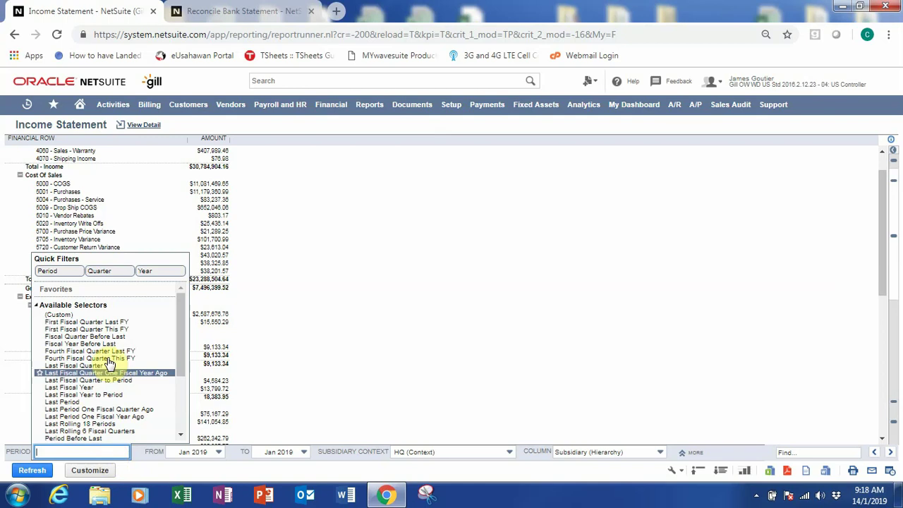
pyautogui.click(106, 314)
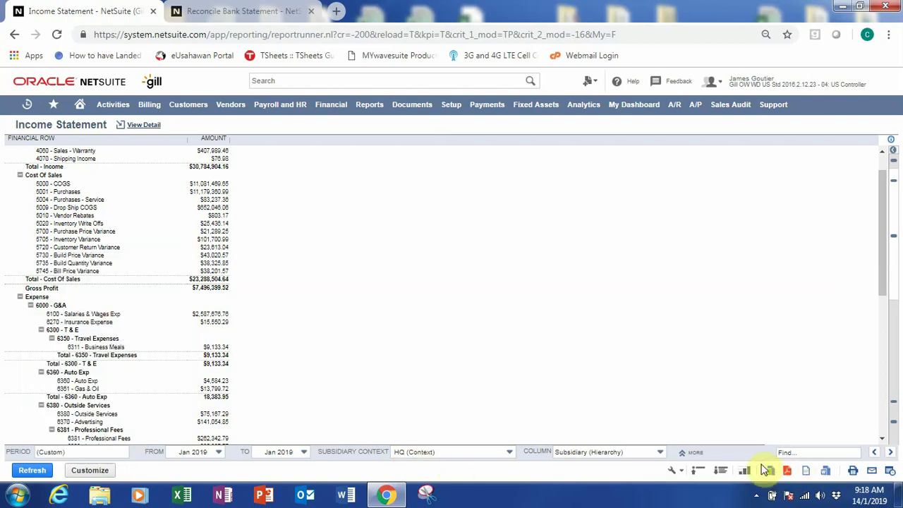
pyautogui.click(28, 470)
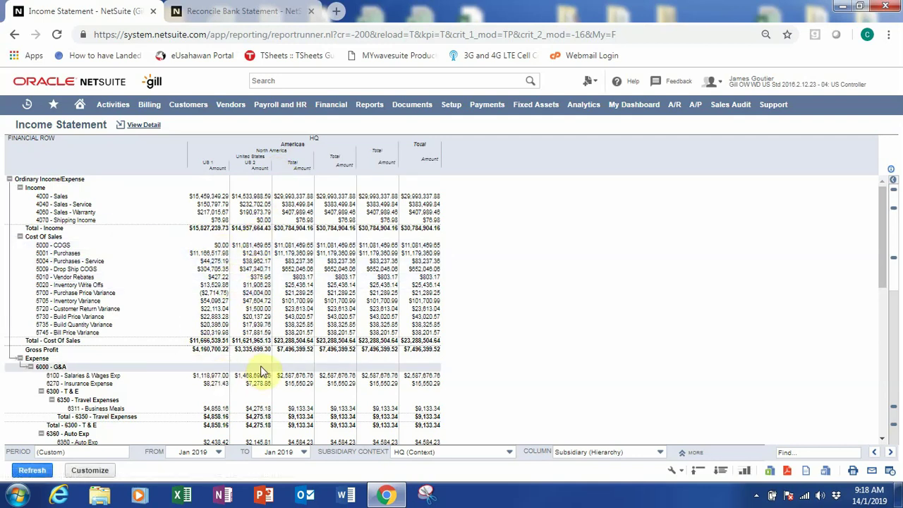
pyautogui.hotkey('ctrl', '+')
pyautogui.hotkey('ctrl', '+')
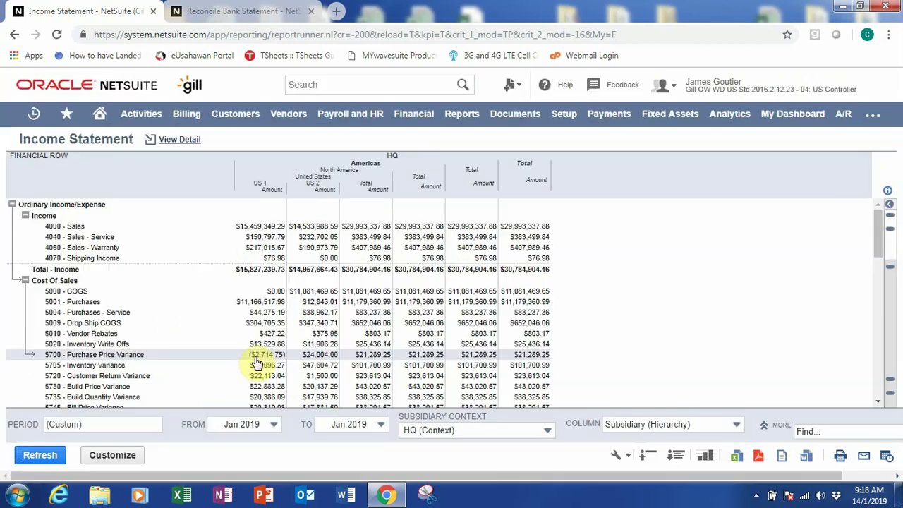
pyautogui.scroll(-1, 281, 299)
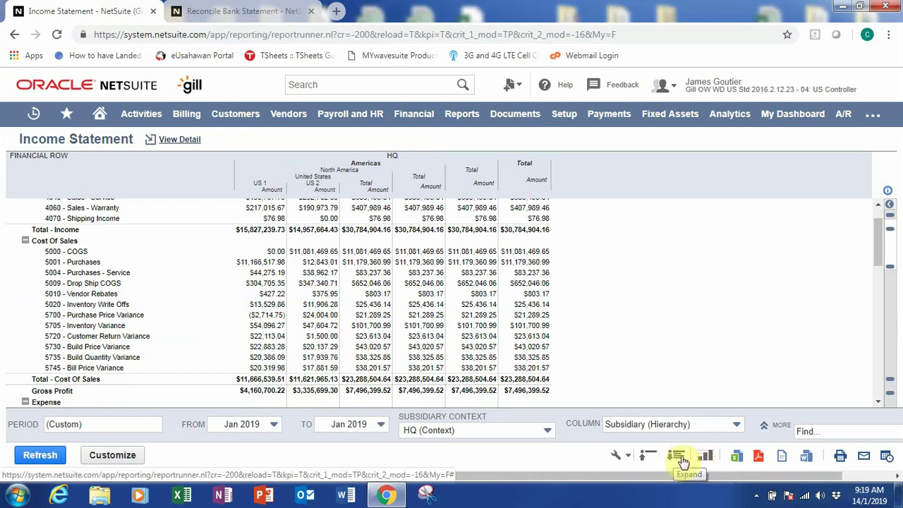
# Display the Income Statement as a bar graph of its top 10 rows and close the graph
pyautogui.click(705, 457)
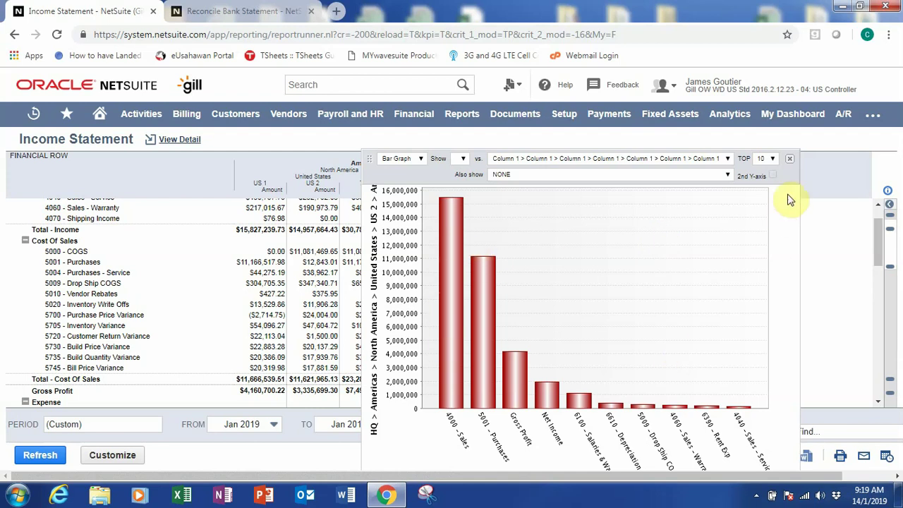
pyautogui.click(791, 161)
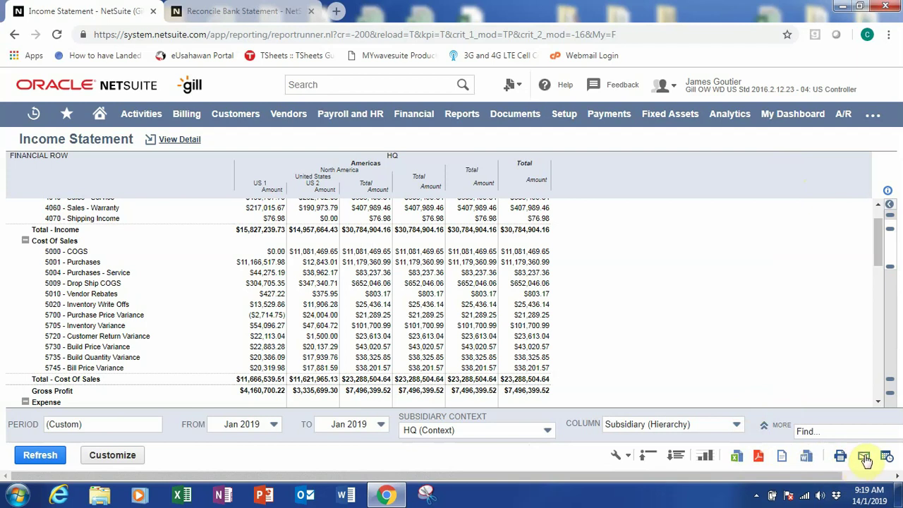
pyautogui.press('ctrl')
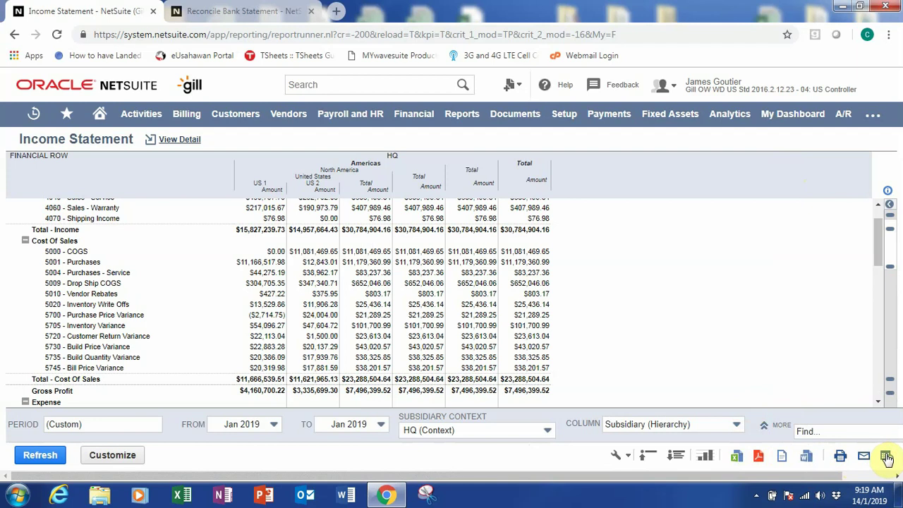
# Review the scheduling form for the Income Statement, including its weekly and monthly recurrence options, and close it without saving
pyautogui.click(886, 457)
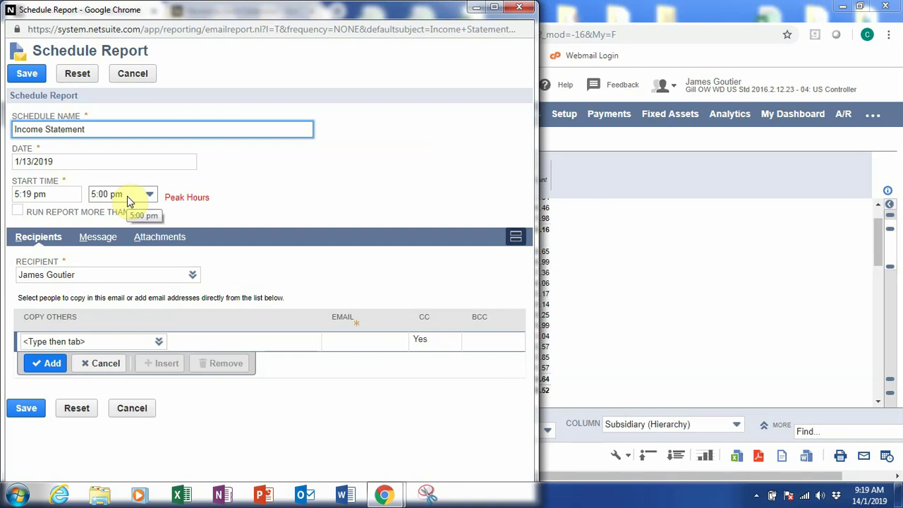
pyautogui.click(17, 212)
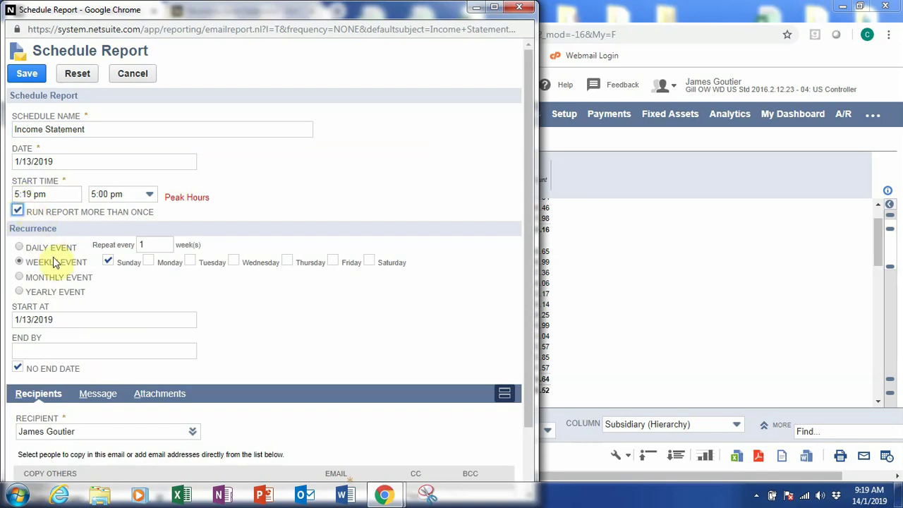
pyautogui.click(21, 277)
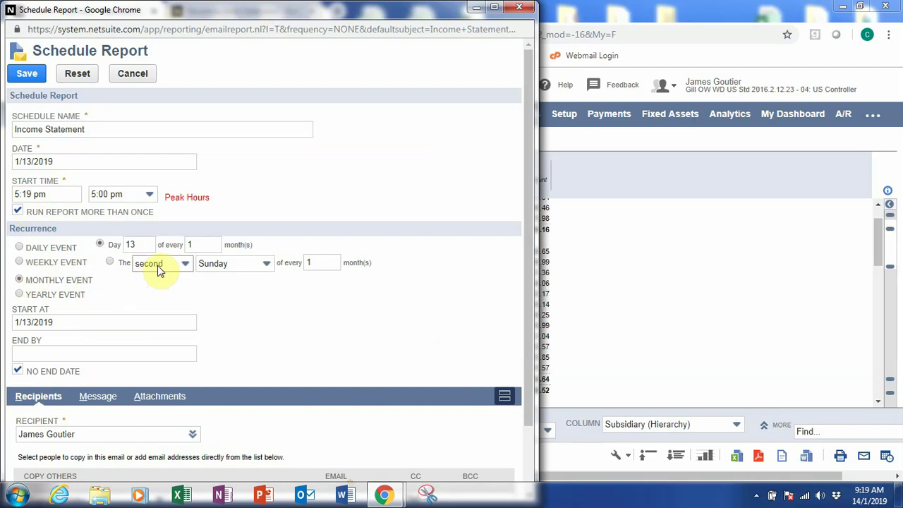
pyautogui.click(19, 262)
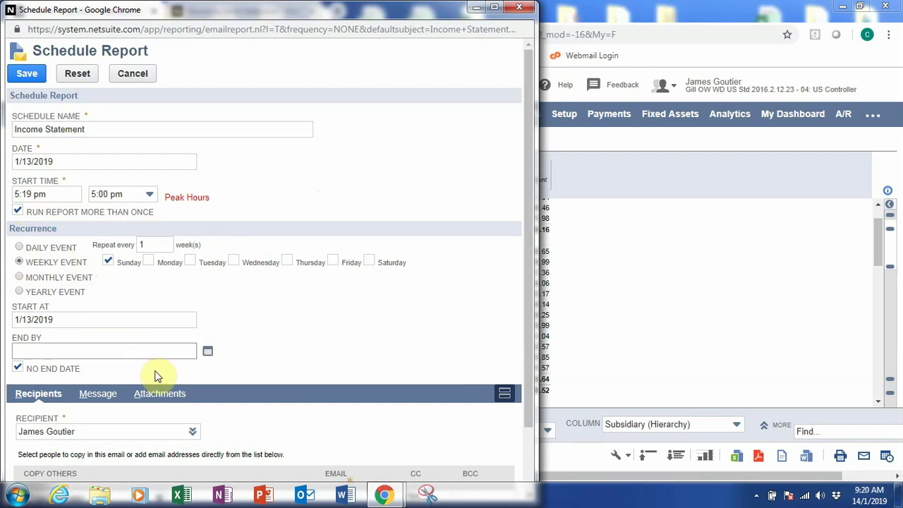
pyautogui.scroll(-1, 152, 360)
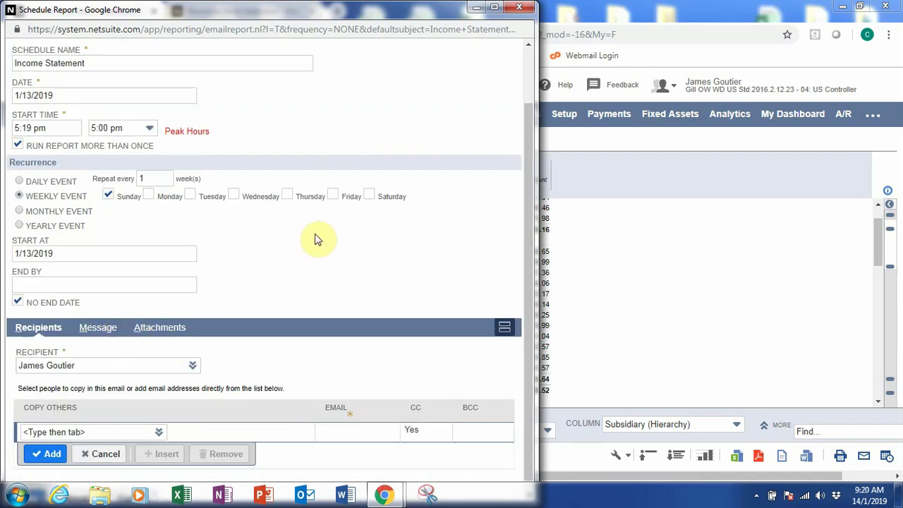
pyautogui.click(522, 7)
pyautogui.click(332, 100)
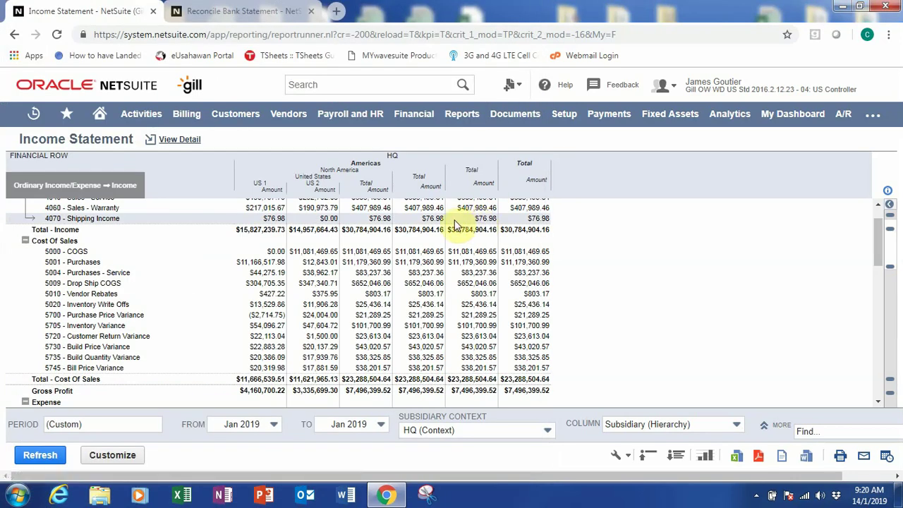
# Return to the home dashboard and close the Reconcile Bank Statement page
pyautogui.moveTo(106, 120)
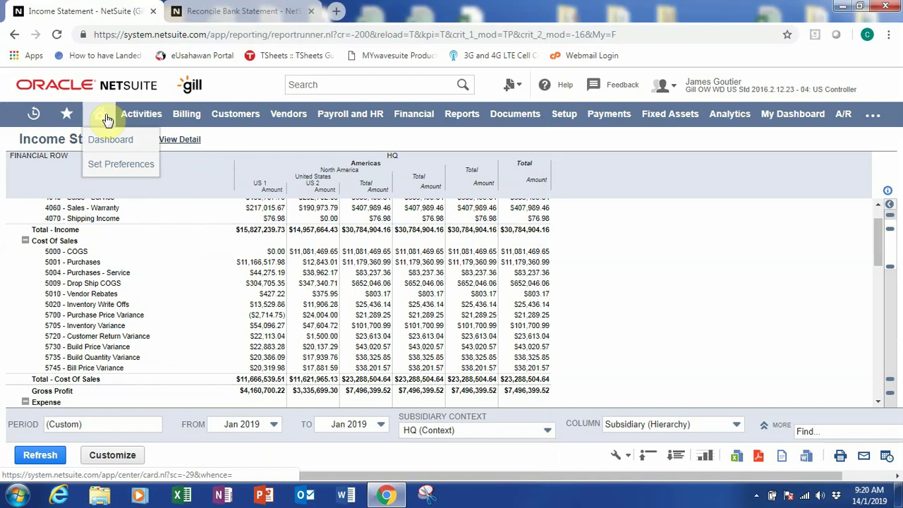
pyautogui.click(108, 139)
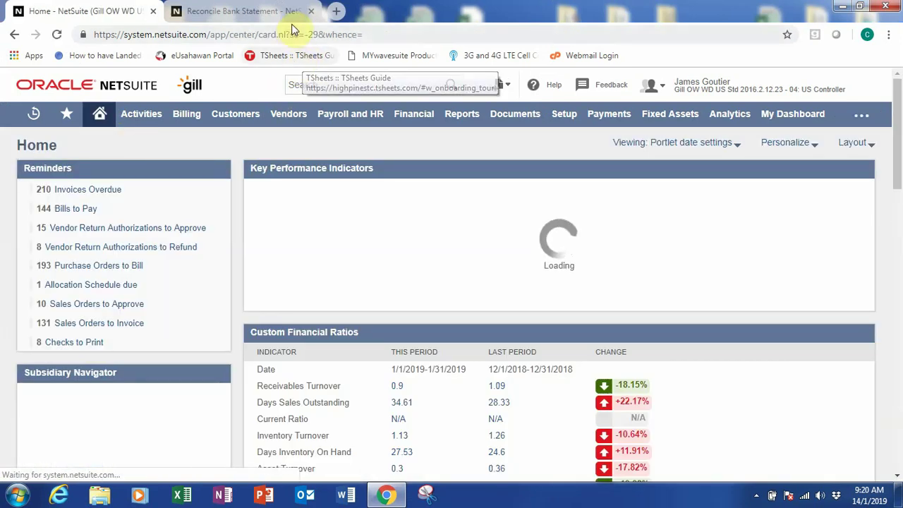
pyautogui.click(314, 13)
pyautogui.click(503, 108)
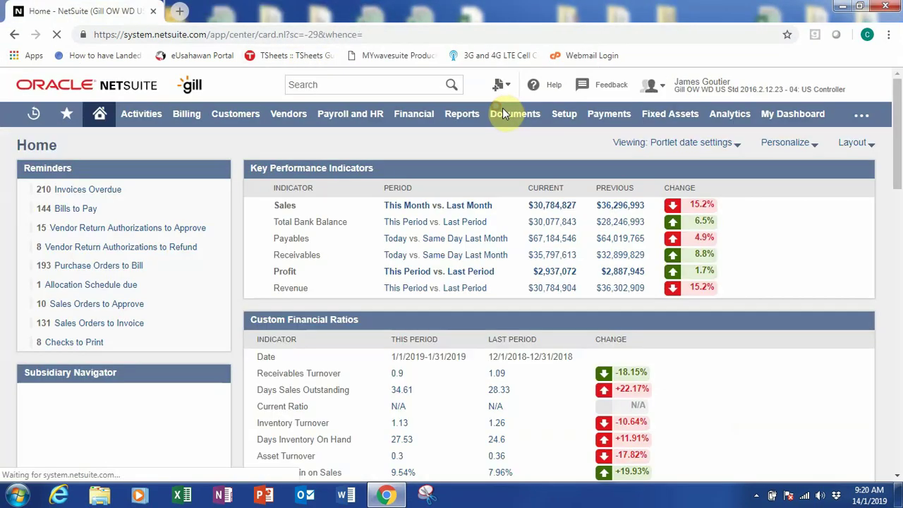
# Open the Balance Sheet from the dashboard's Financial Report links and look over its asset rows
pyautogui.scroll(-1, 451, 176)
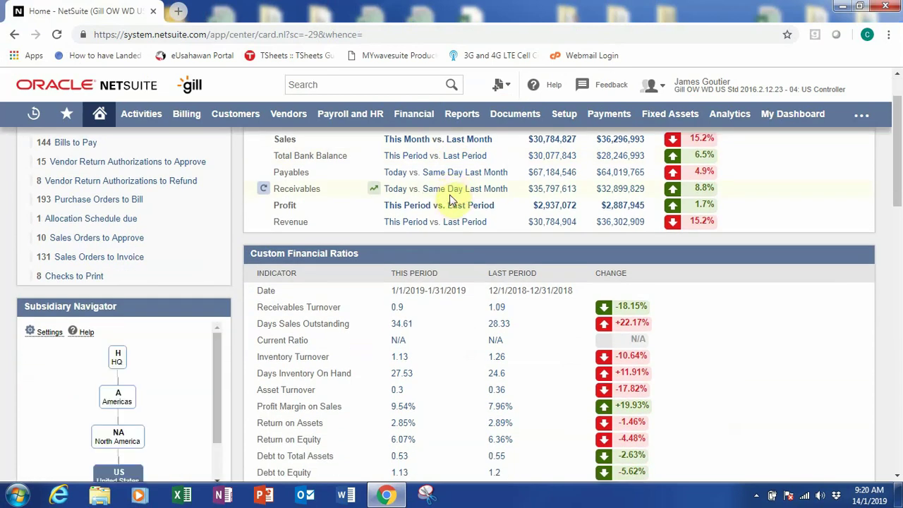
pyautogui.scroll(1, 451, 200)
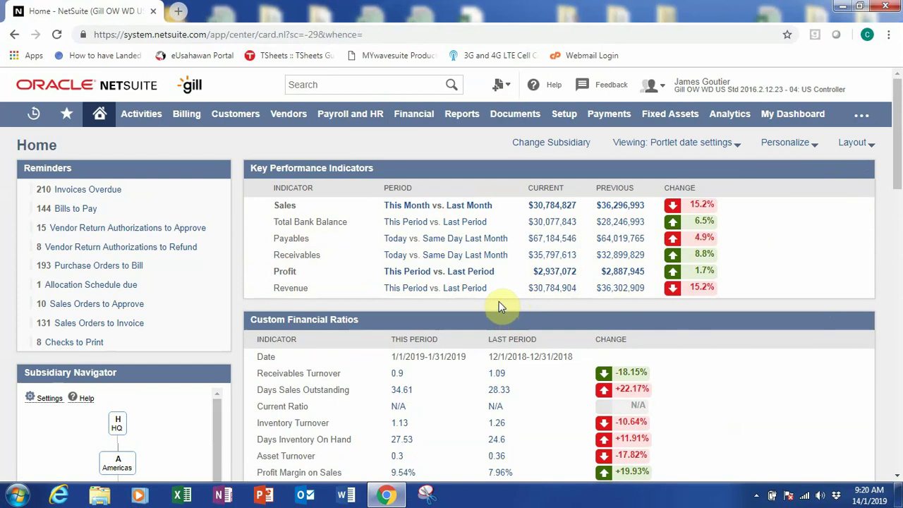
pyautogui.scroll(-2, 499, 301)
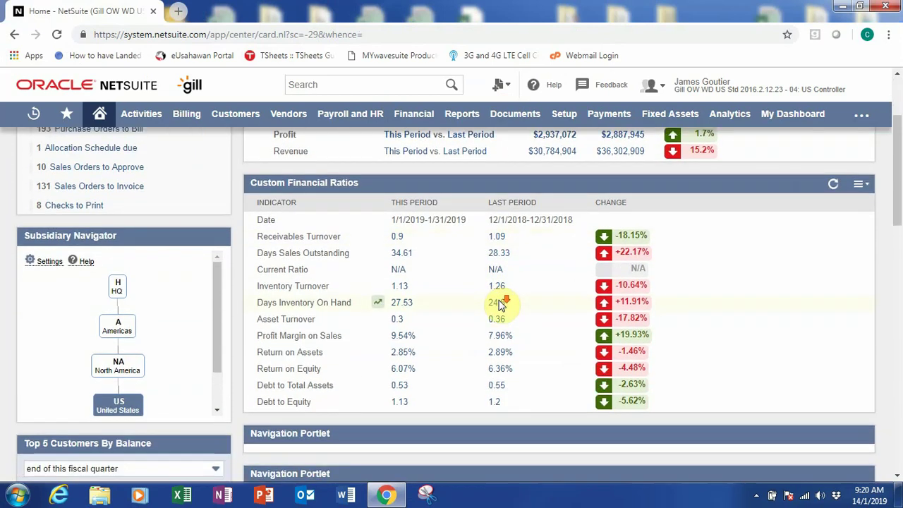
pyautogui.scroll(-2, 499, 301)
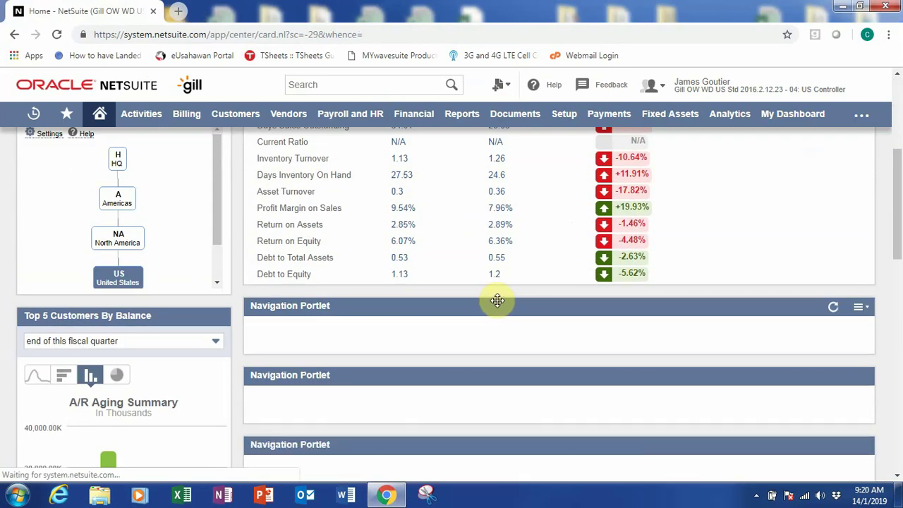
pyautogui.scroll(-2, 497, 301)
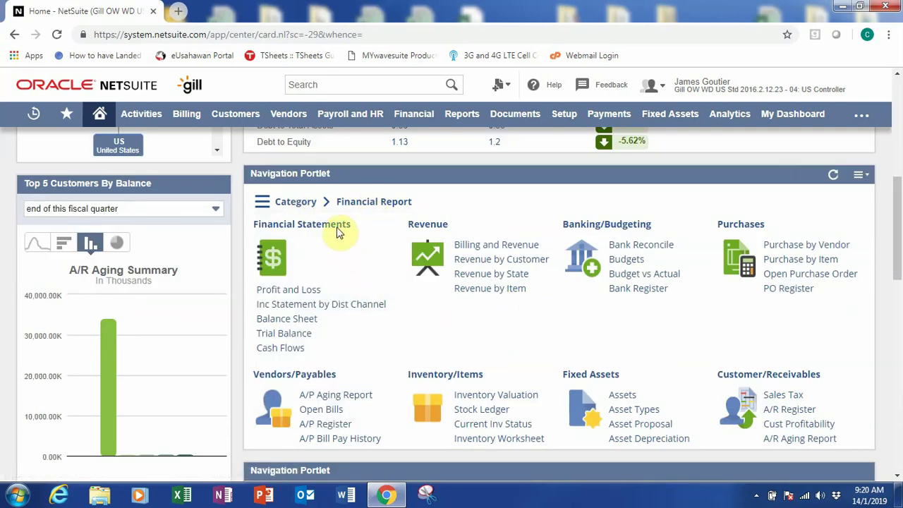
pyautogui.click(296, 318)
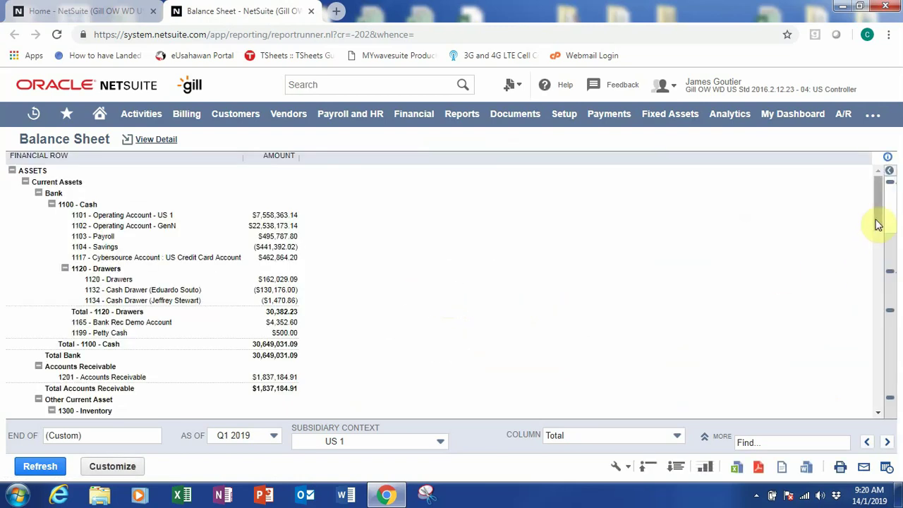
pyautogui.moveTo(877, 221); pyautogui.dragTo(878, 234)
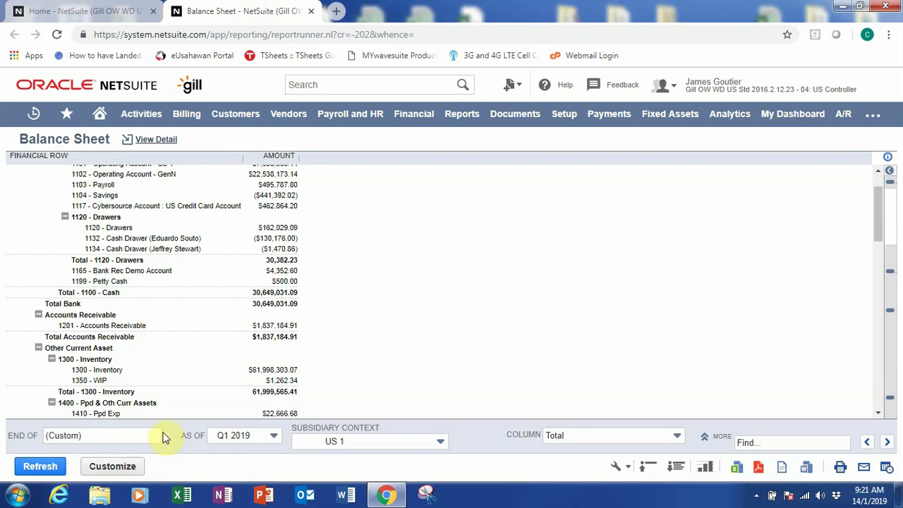
# Set the Balance Sheet's subsidiary context to HQ (Context)
pyautogui.click(387, 444)
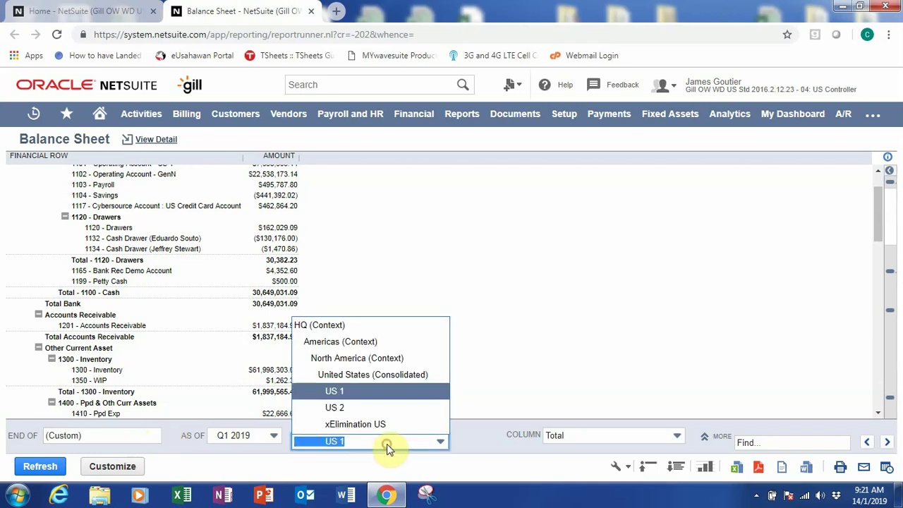
pyautogui.click(374, 328)
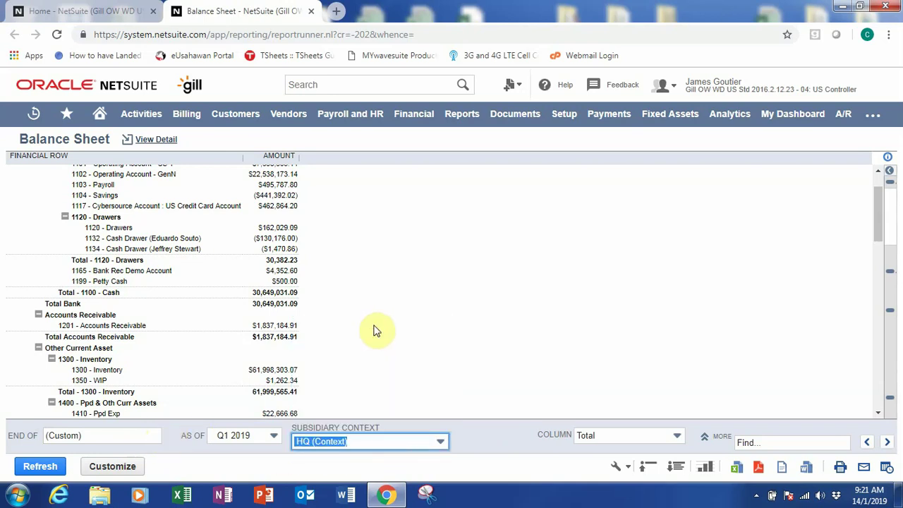
pyautogui.click(394, 440)
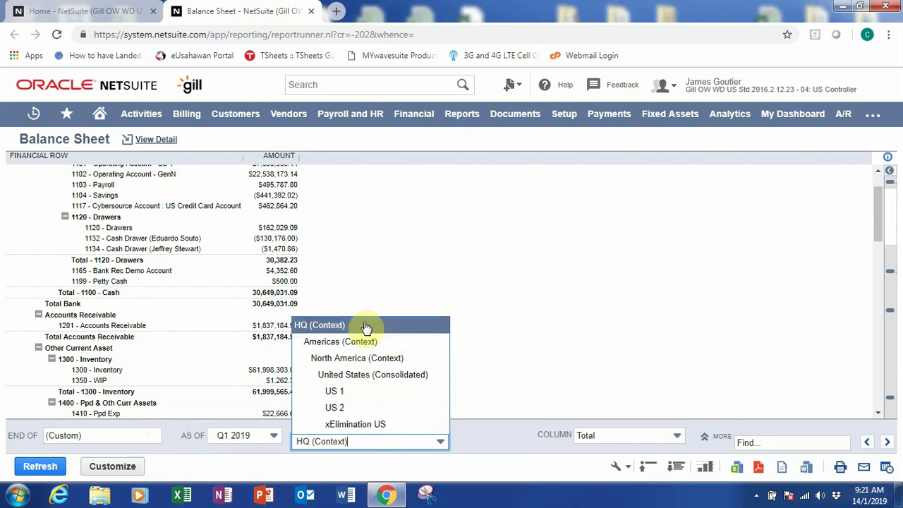
pyautogui.click(422, 325)
pyautogui.click(629, 434)
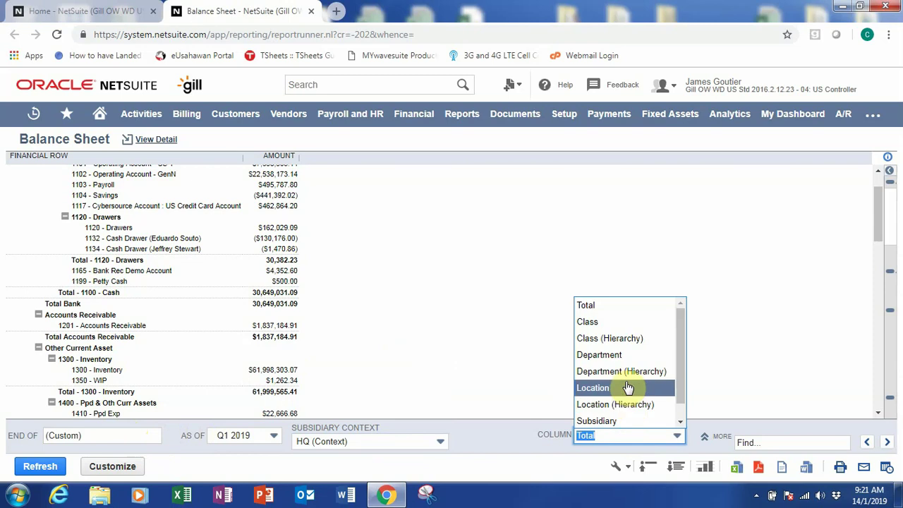
pyautogui.scroll(-1, 631, 422)
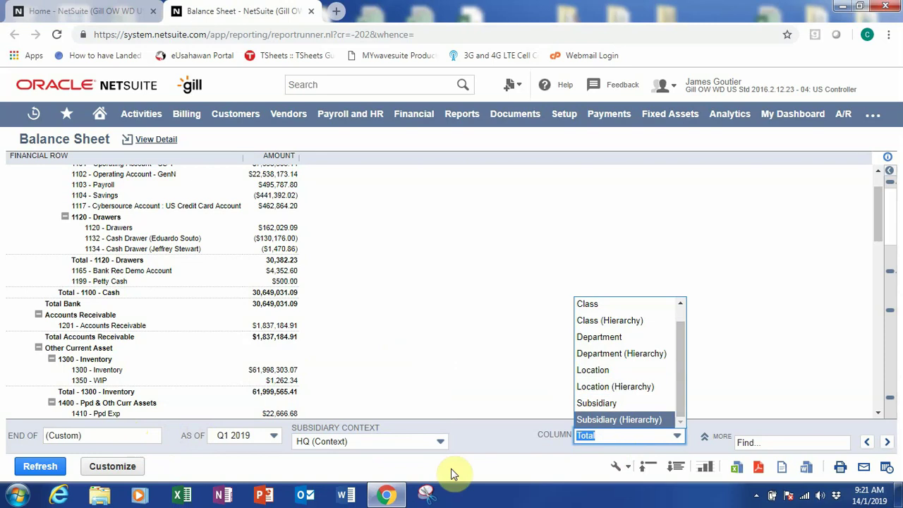
pyautogui.click(450, 443)
# Refresh the Balance Sheet and look over the current asset accounts for the HQ context
pyautogui.click(49, 467)
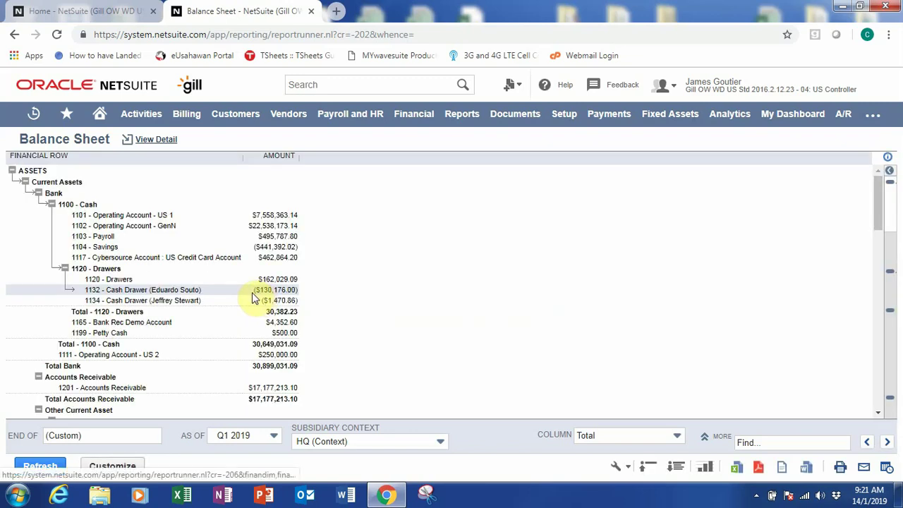
pyautogui.scroll(-1, 252, 297)
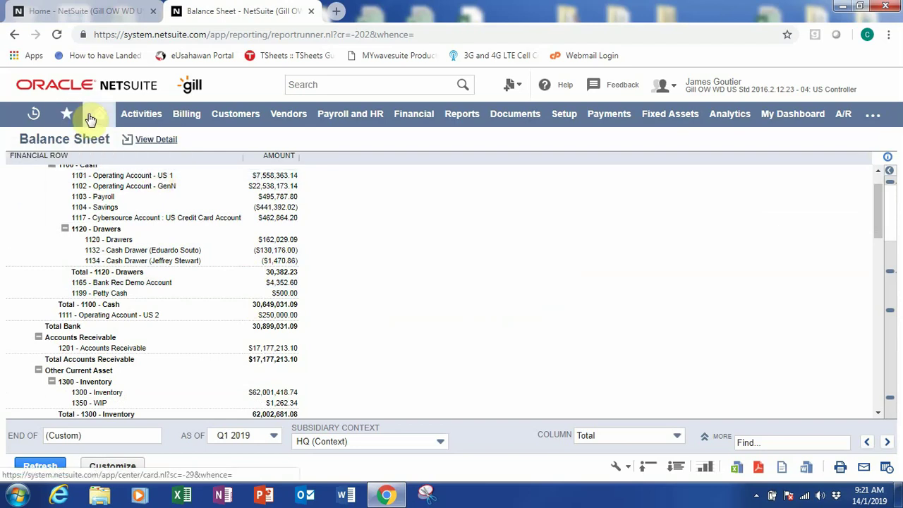
# Return to the home dashboard and look through the Financial Report, Period Close and Controller navigation portlets
pyautogui.moveTo(90, 118)
pyautogui.click(102, 140)
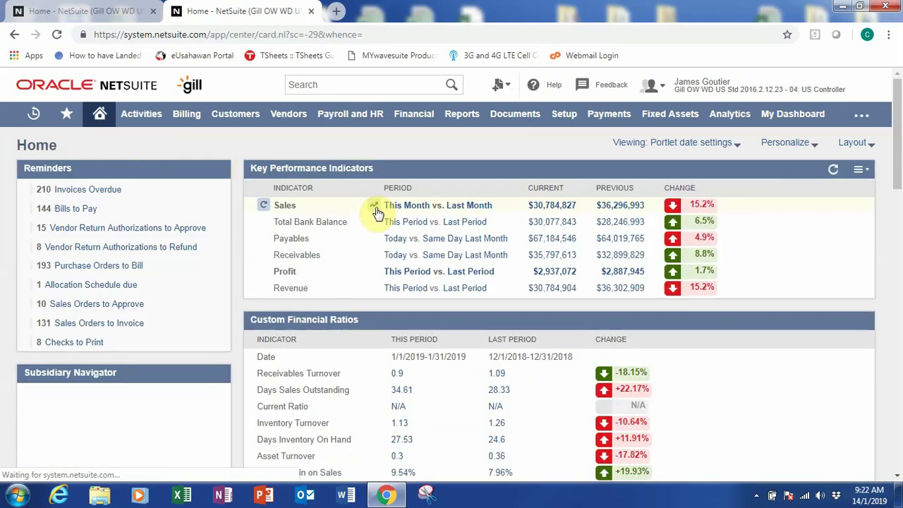
pyautogui.scroll(-4, 382, 217)
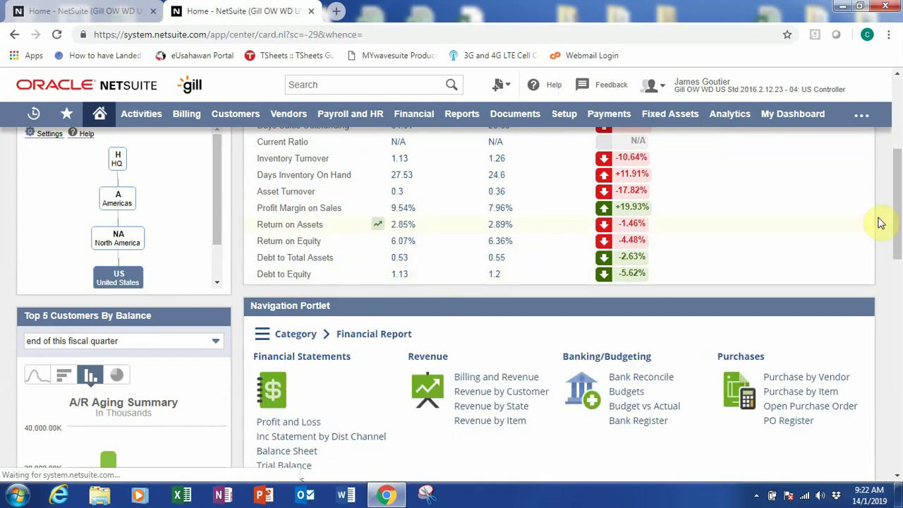
pyautogui.moveTo(899, 220); pyautogui.dragTo(898, 262)
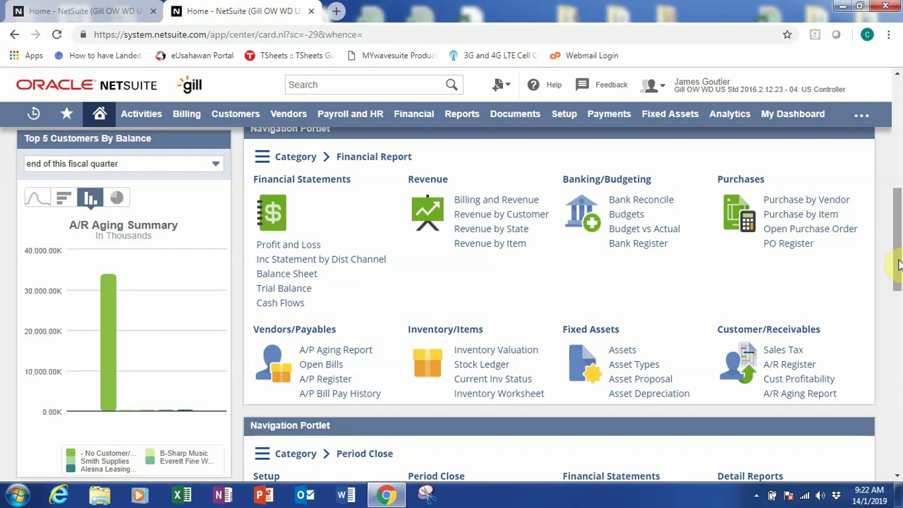
pyautogui.scroll(-3, 887, 276)
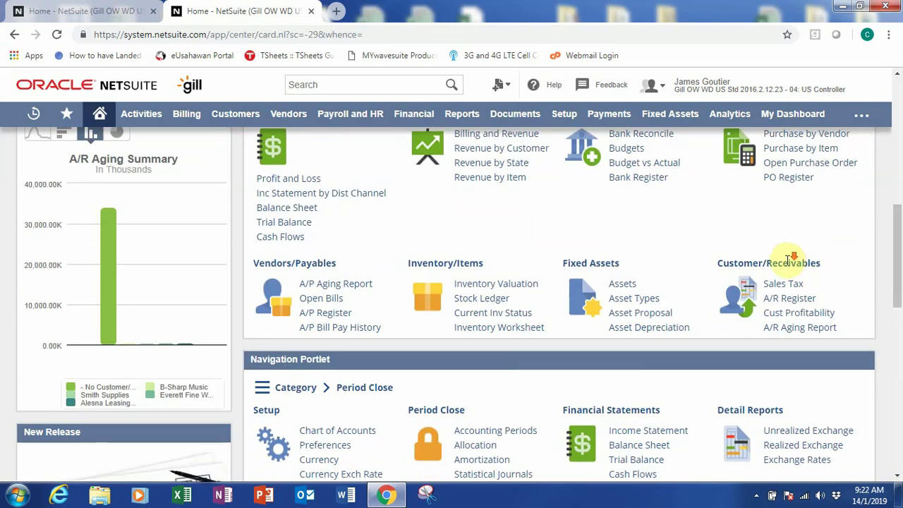
pyautogui.scroll(-1, 748, 247)
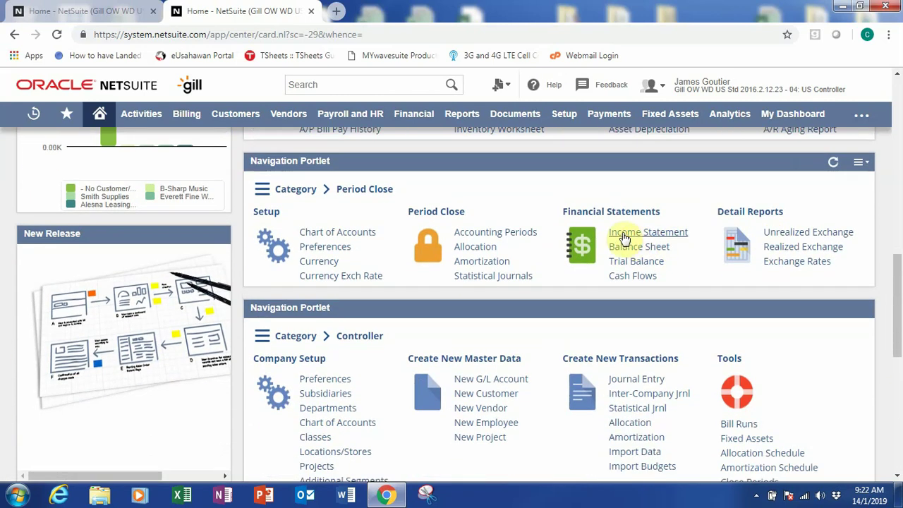
pyautogui.scroll(-1, 536, 261)
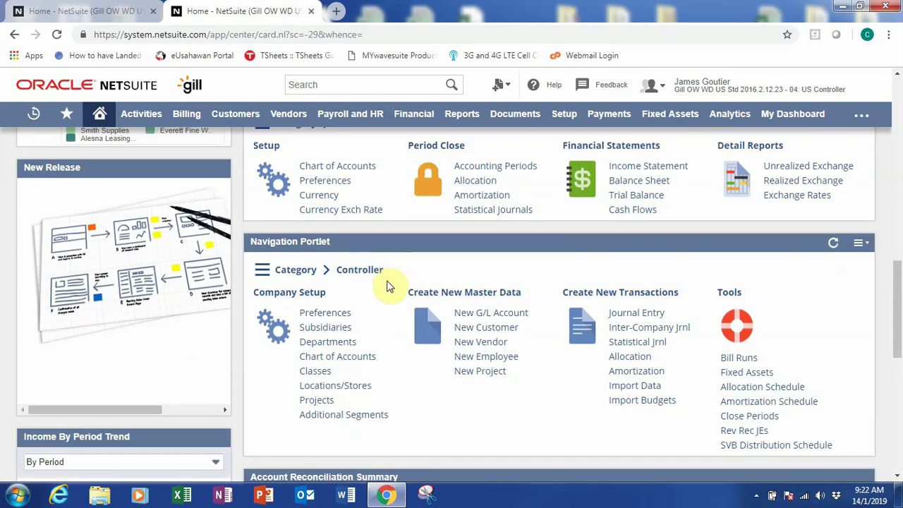
pyautogui.scroll(-1, 367, 284)
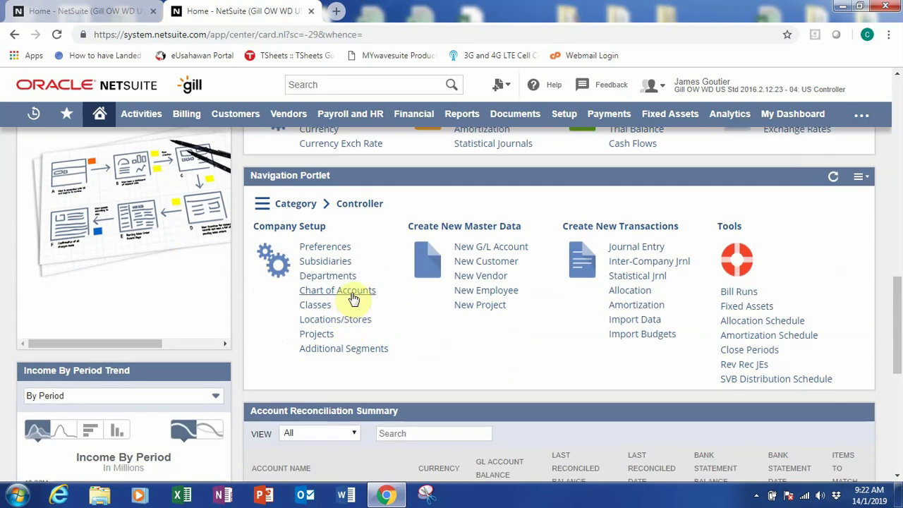
# Open the Chart of Accounts from the Controller portlet's Company Setup links and open a blank form for a new account
pyautogui.click(357, 294)
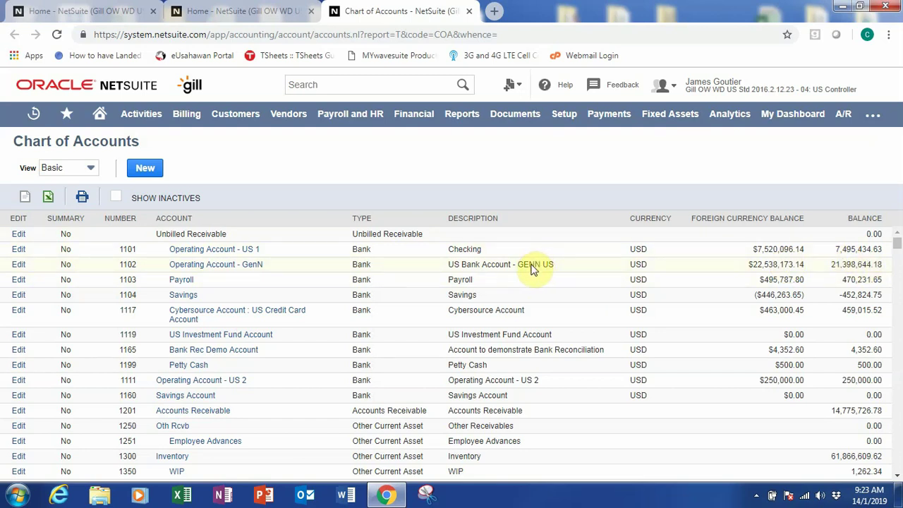
pyautogui.click(145, 171)
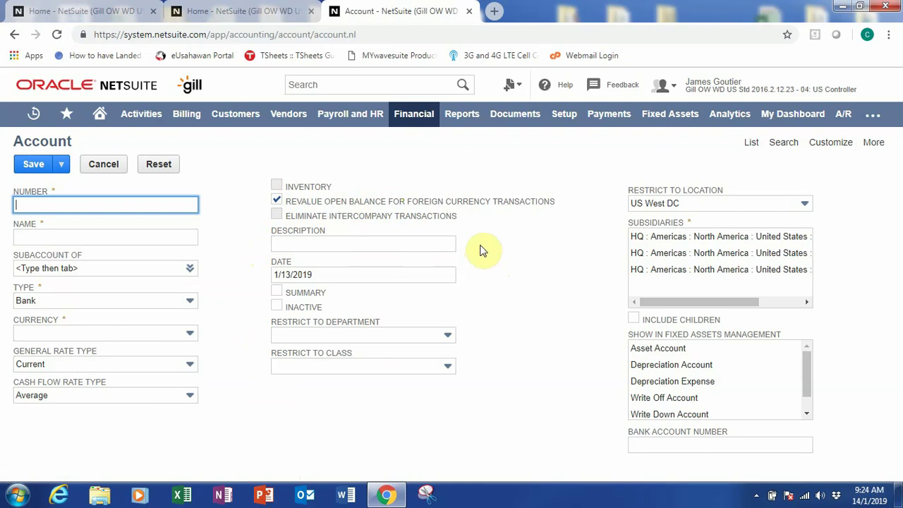
# Look through the Restrict to Department choices on the blank account form
pyautogui.click(447, 335)
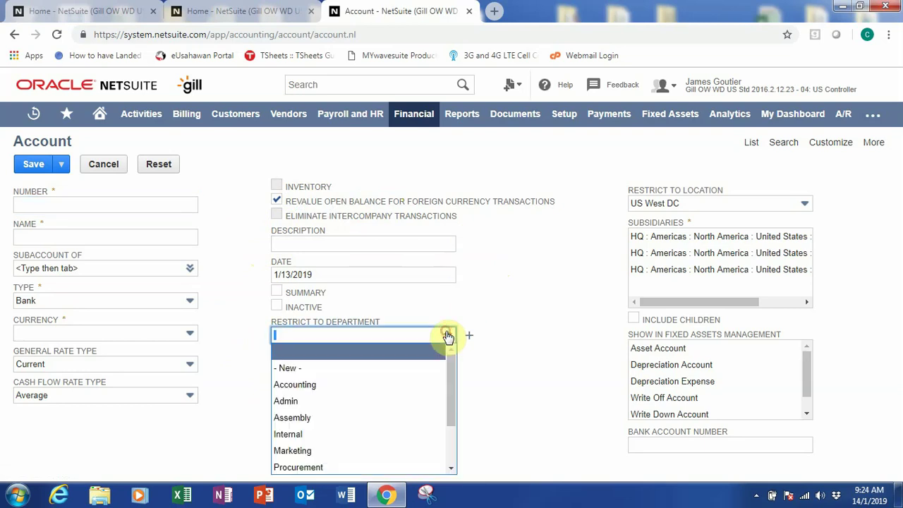
pyautogui.click(493, 300)
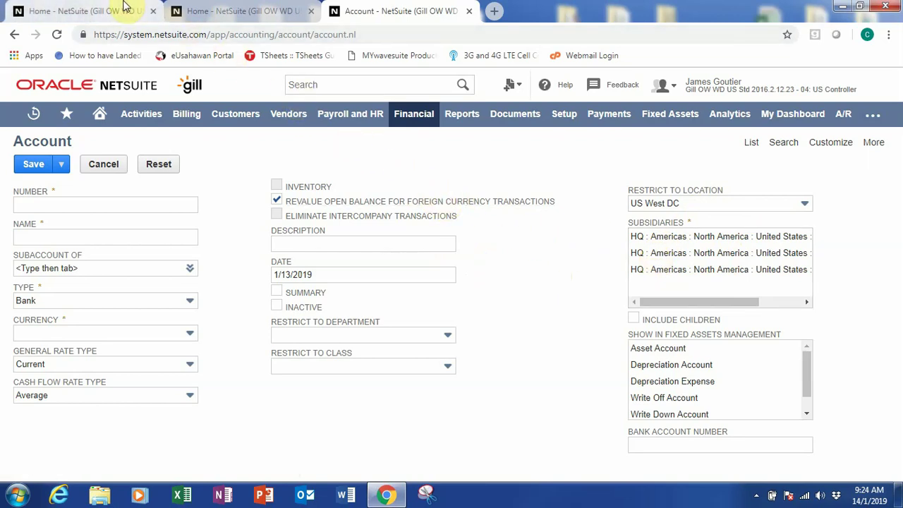
# Return to the home dashboard, closing the duplicate Home tab, and open Budgets from the Financial Report portlet's Banking/Budgeting links
pyautogui.click(123, 5)
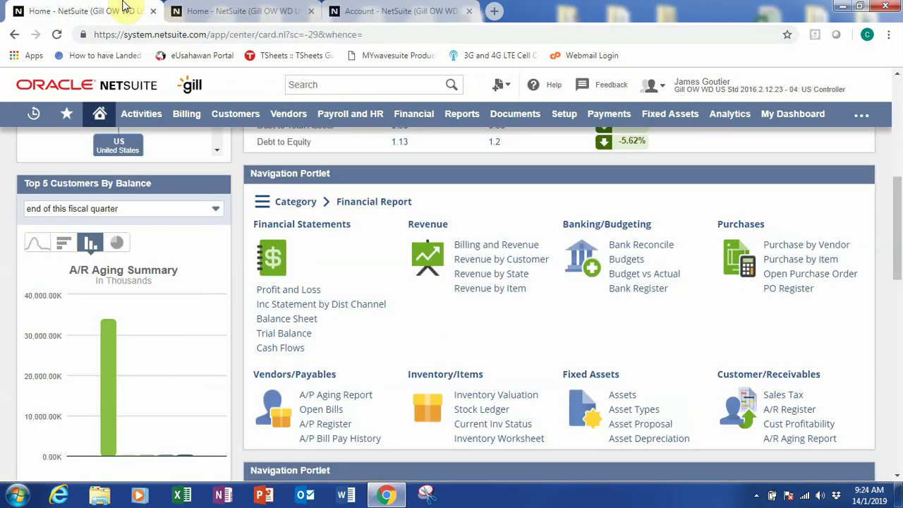
pyautogui.click(311, 11)
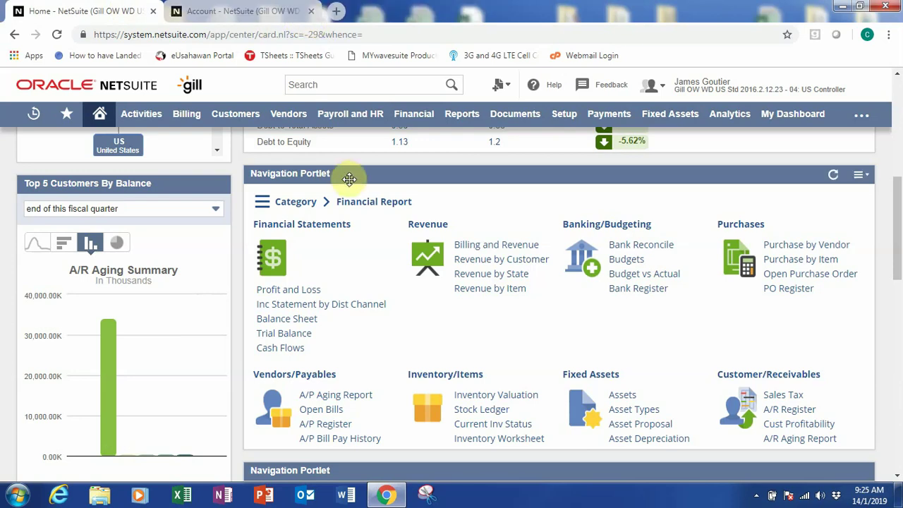
pyautogui.scroll(-1, 351, 182)
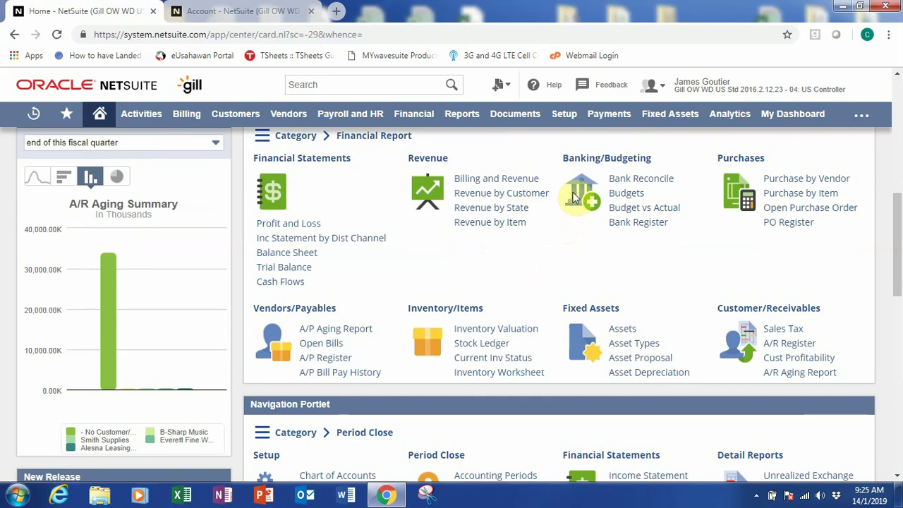
pyautogui.click(295, 135)
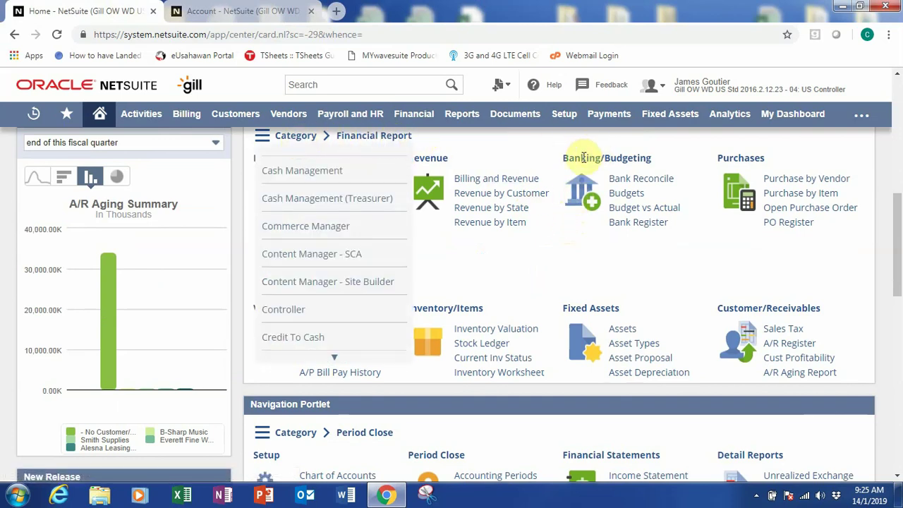
pyautogui.scroll(1, 337, 188)
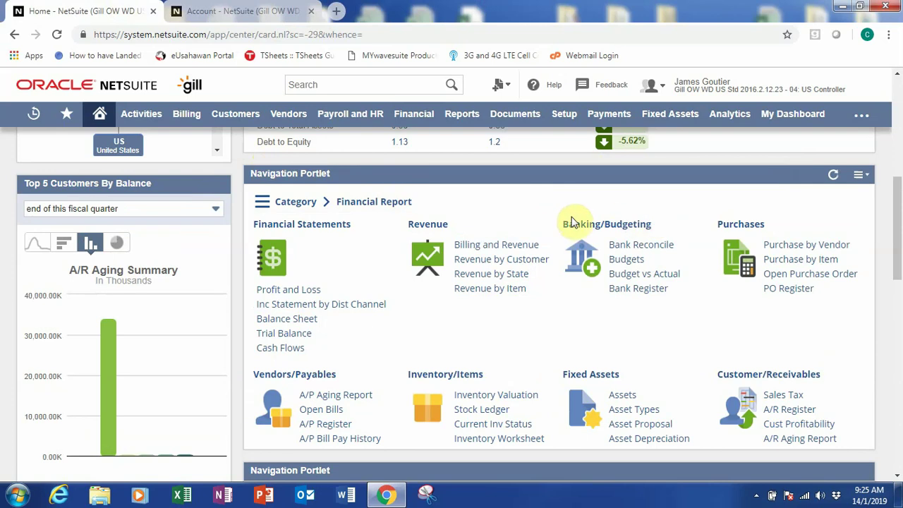
pyautogui.click(634, 260)
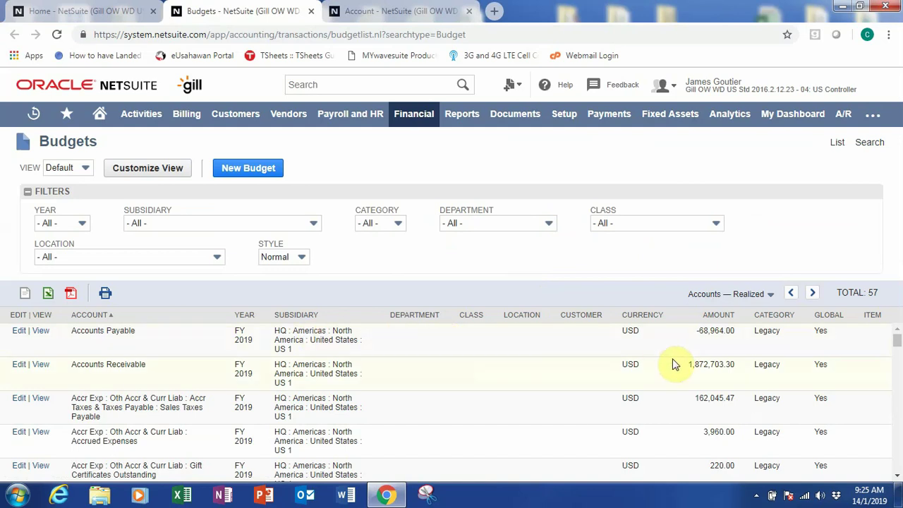
# Start a new budget and look over its subsidiary, year and budget category fields and the account rows
pyautogui.click(247, 178)
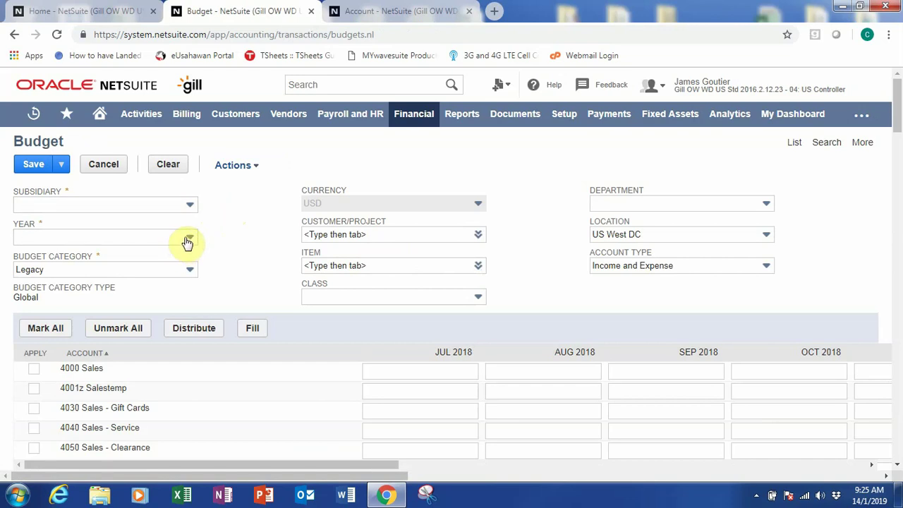
pyautogui.scroll(-1, 227, 240)
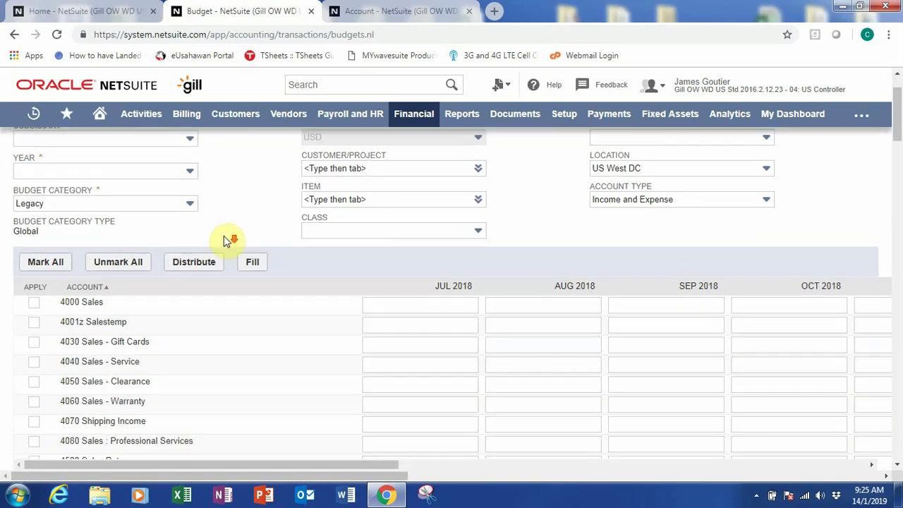
pyautogui.click(189, 210)
pyautogui.click(272, 215)
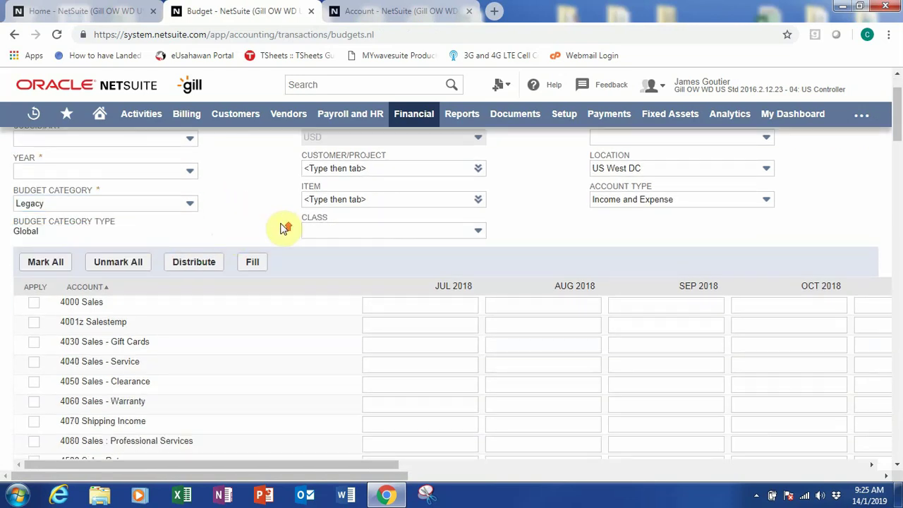
pyautogui.scroll(1, 317, 229)
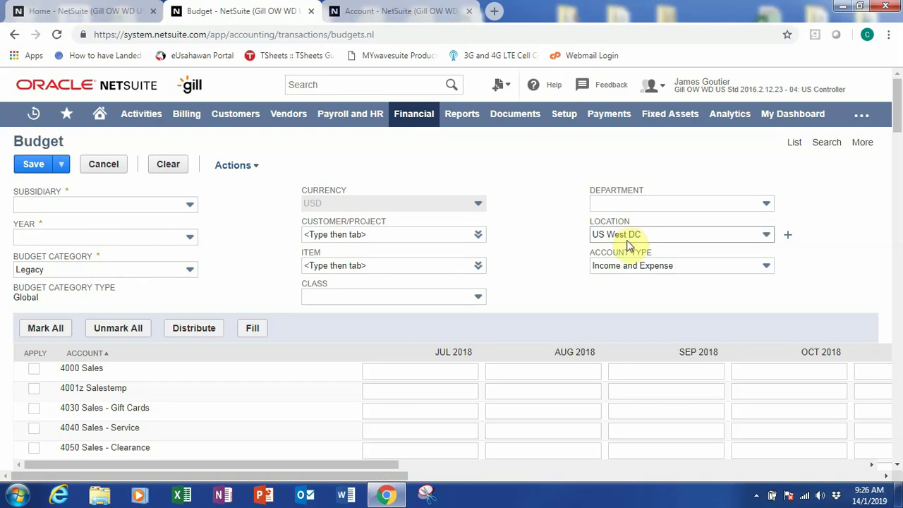
# Look through the budget's Account Type choices and the monthly columns of the account grid
pyautogui.click(642, 272)
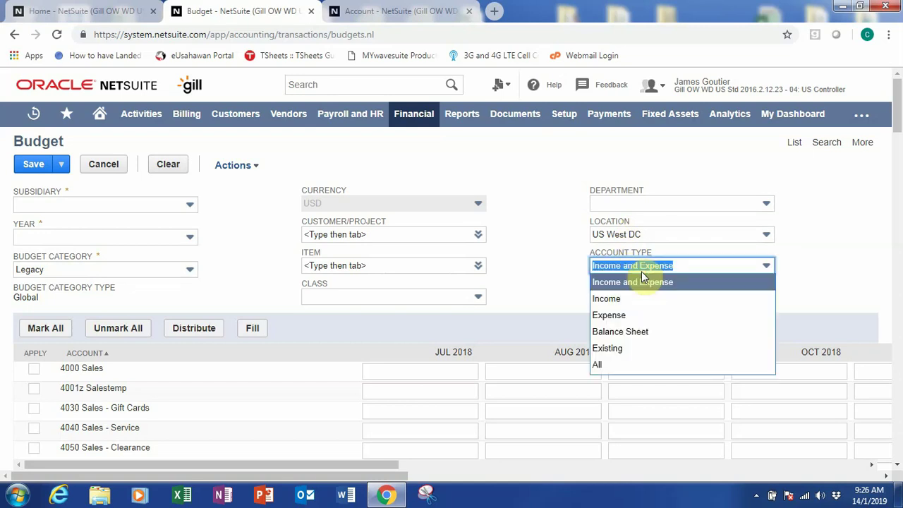
pyautogui.click(562, 263)
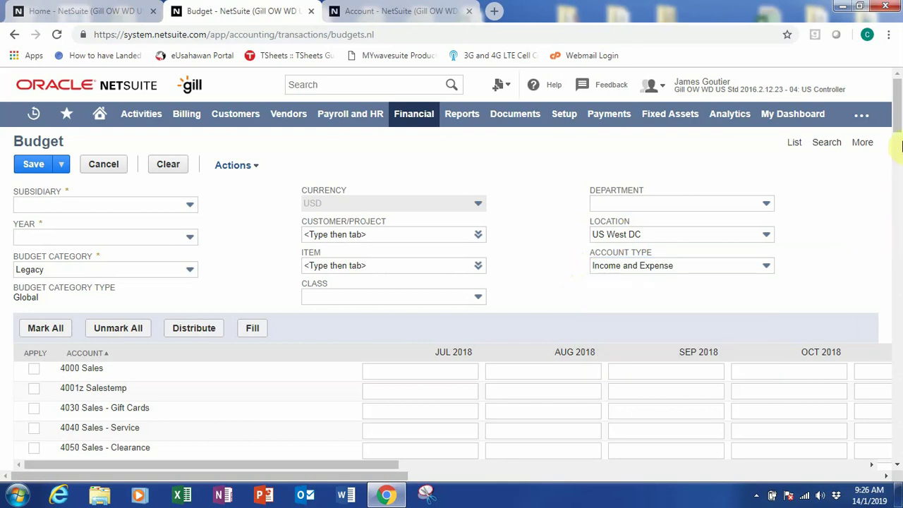
pyautogui.moveTo(897, 115); pyautogui.dragTo(899, 132)
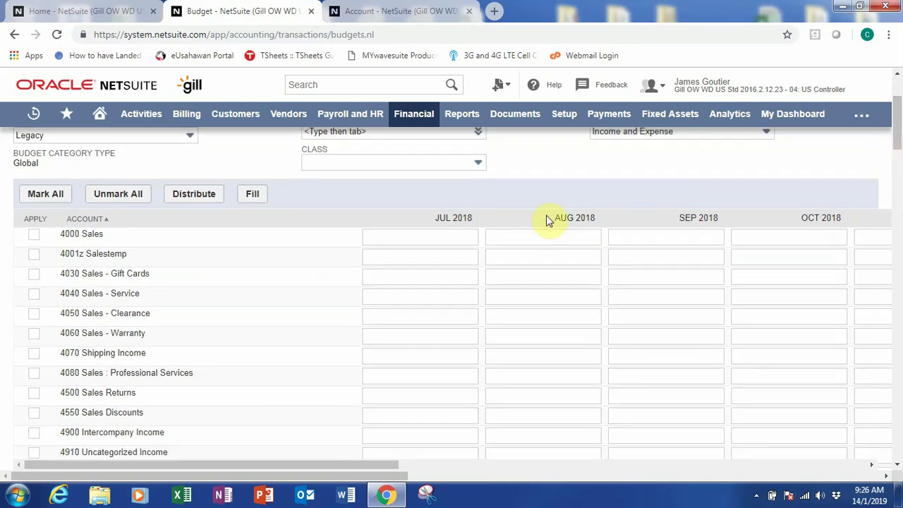
pyautogui.scroll(2, 257, 259)
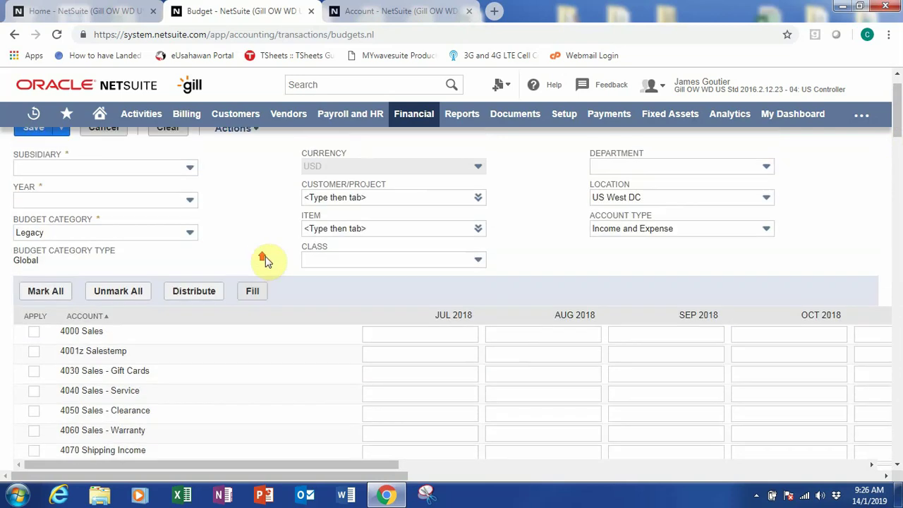
pyautogui.scroll(-2, 384, 296)
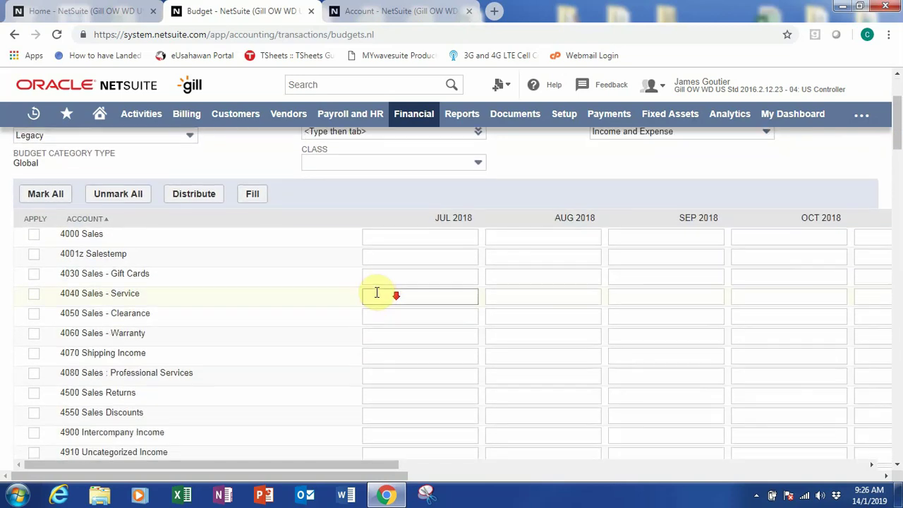
# Enter a JUL 2018 budget of 1,000,000 for account 4000 Sales
pyautogui.click(373, 244)
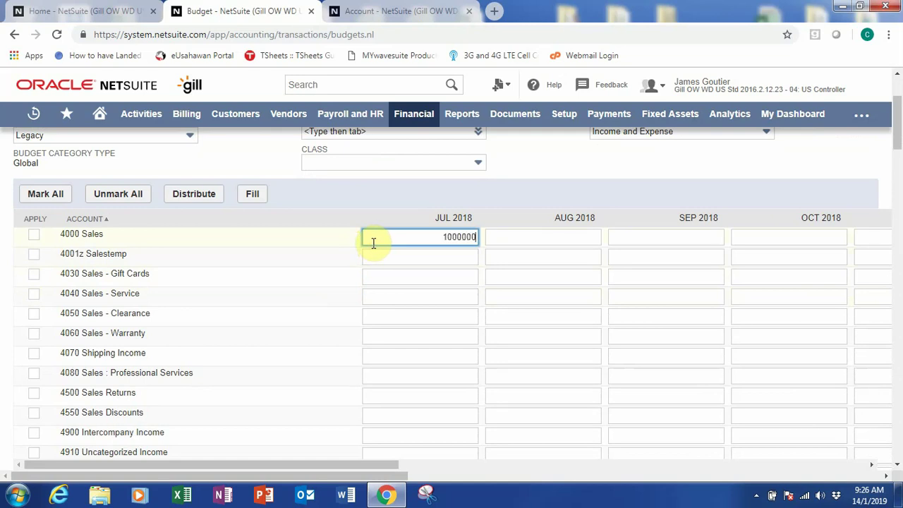
pyautogui.click(417, 250)
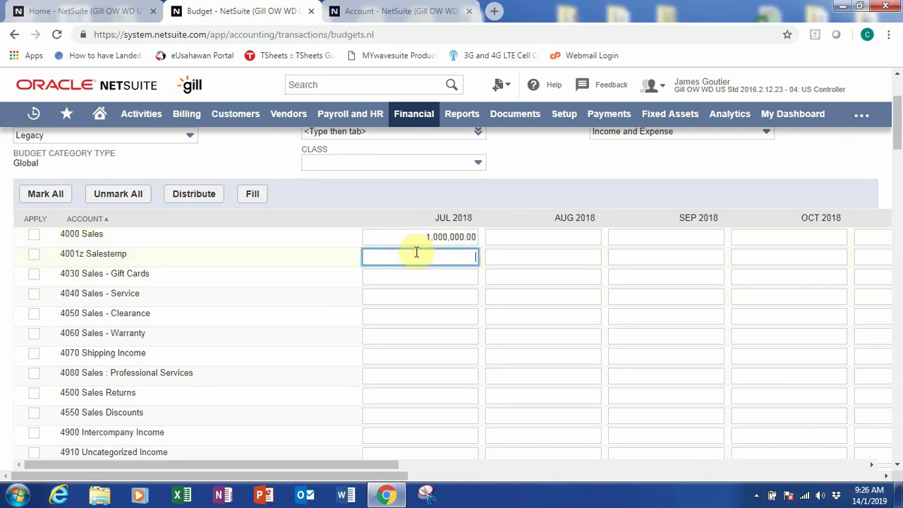
pyautogui.click(409, 237)
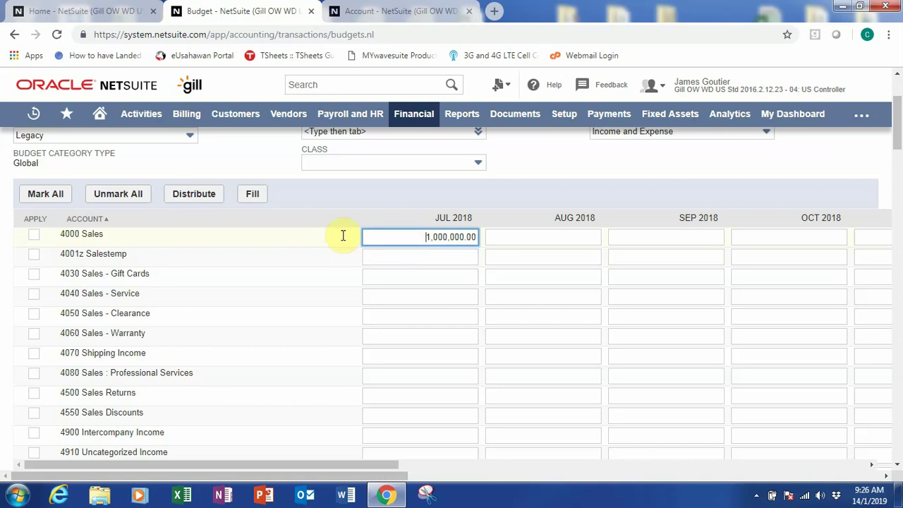
# Fill the 4000 Sales amount across the following months by marking its row for Fill, and unmark the row
pyautogui.click(250, 195)
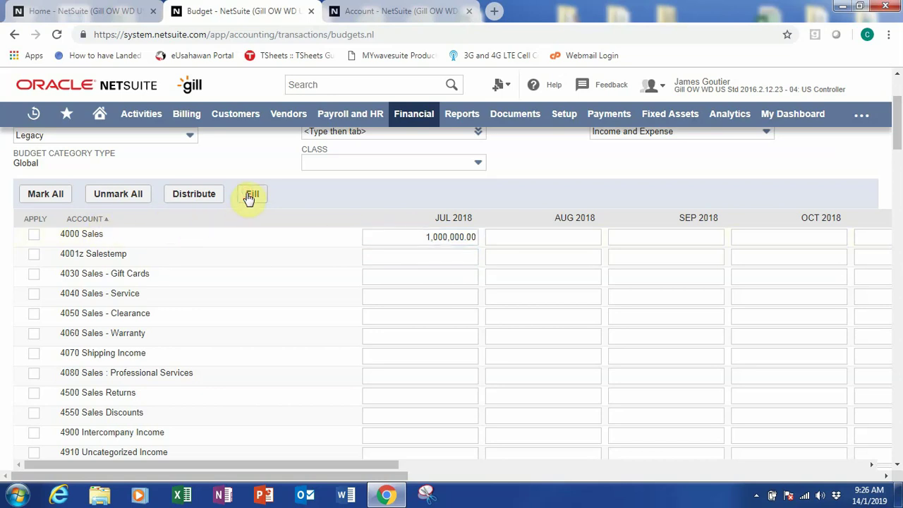
pyautogui.click(405, 238)
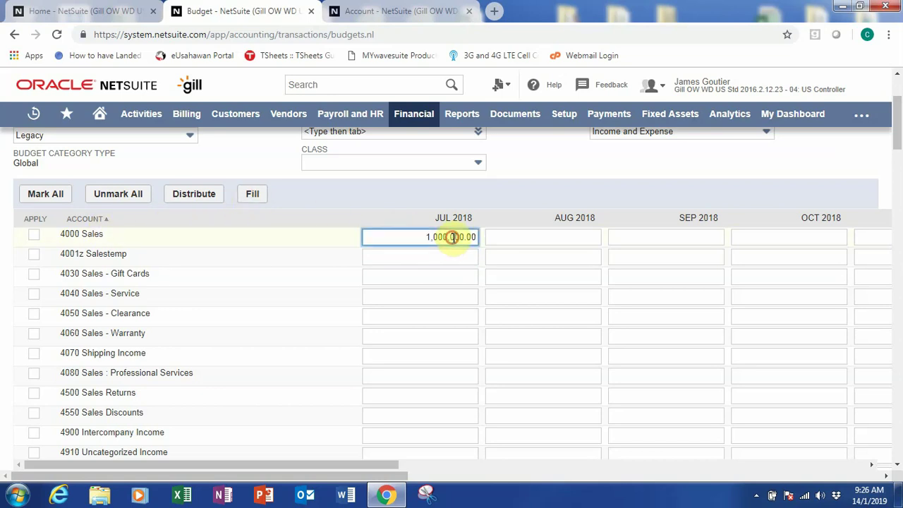
pyautogui.click(253, 197)
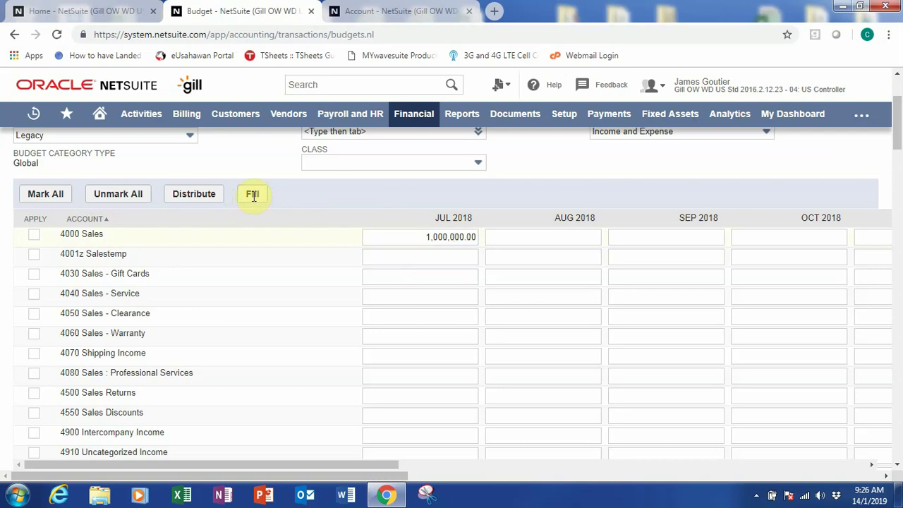
pyautogui.click(34, 235)
pyautogui.click(253, 194)
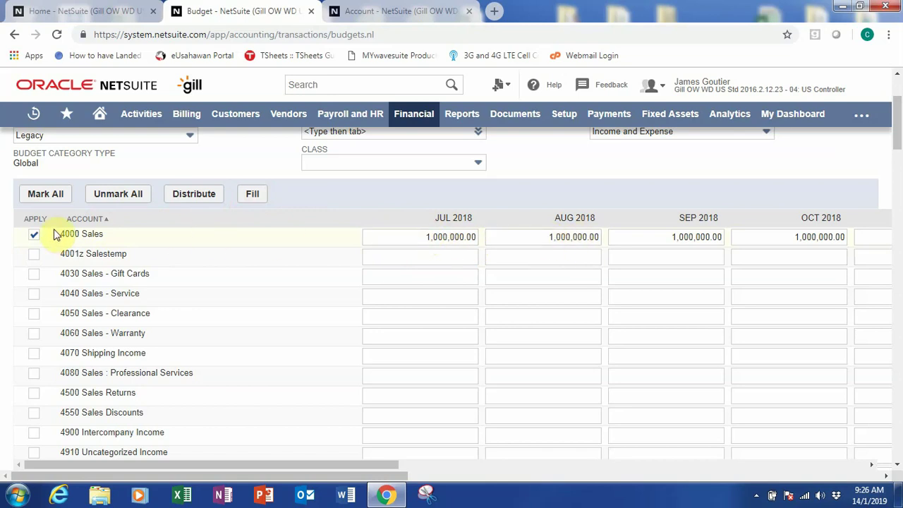
pyautogui.click(33, 239)
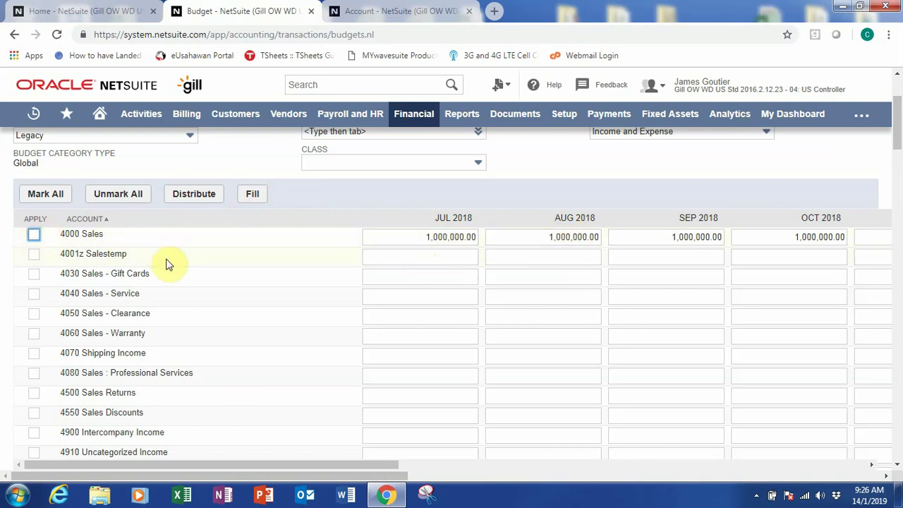
# Enter a JUL 2018 budget of 2,500,000 for account 5000 COGS and mark its row to apply
pyautogui.scroll(-1, 197, 278)
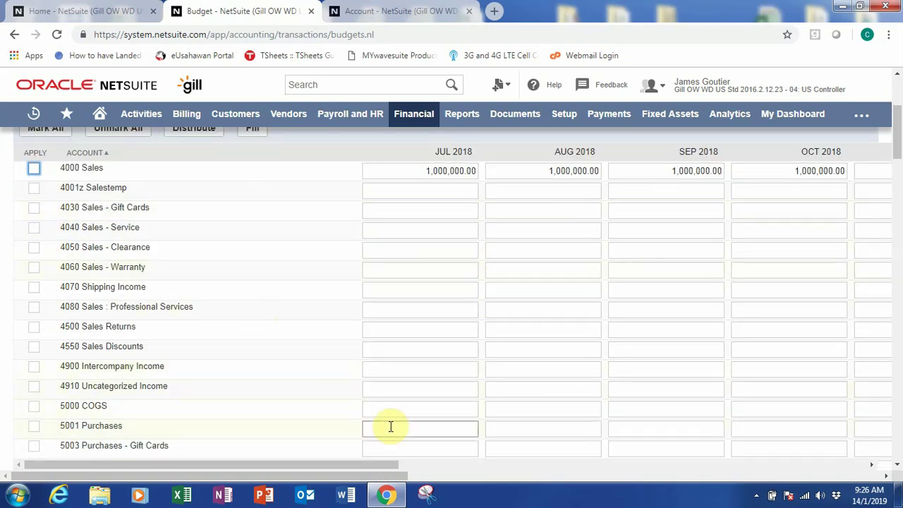
pyautogui.click(407, 408)
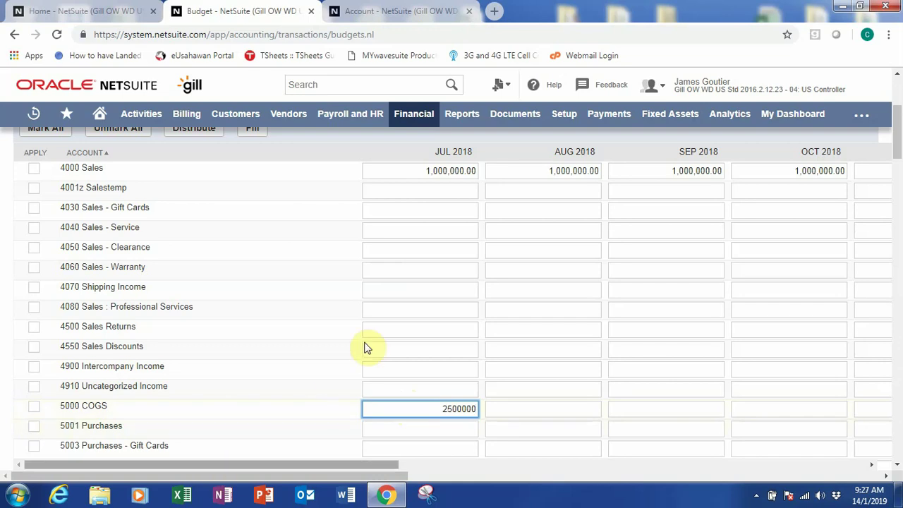
pyautogui.click(437, 299)
pyautogui.click(444, 407)
pyautogui.click(33, 407)
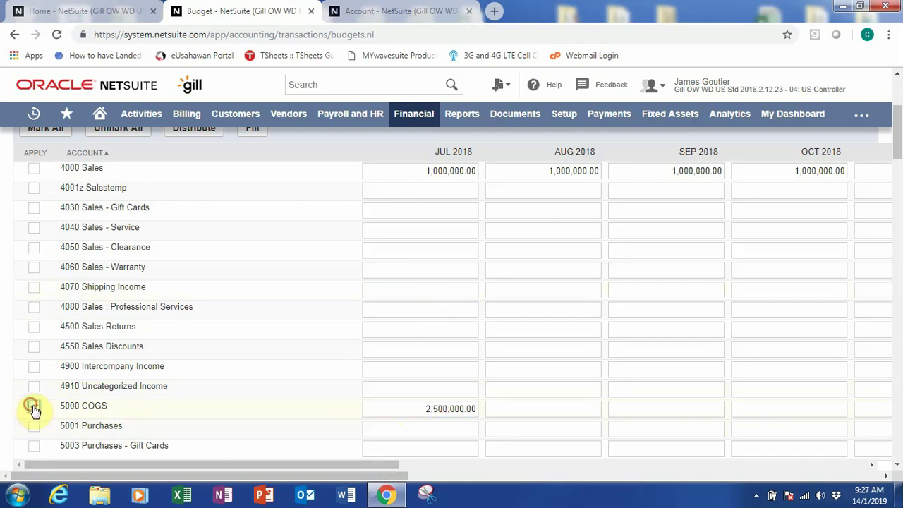
# Distribute the 5000 COGS amount across the budget months and check the monthly figures
pyautogui.scroll(1, 210, 378)
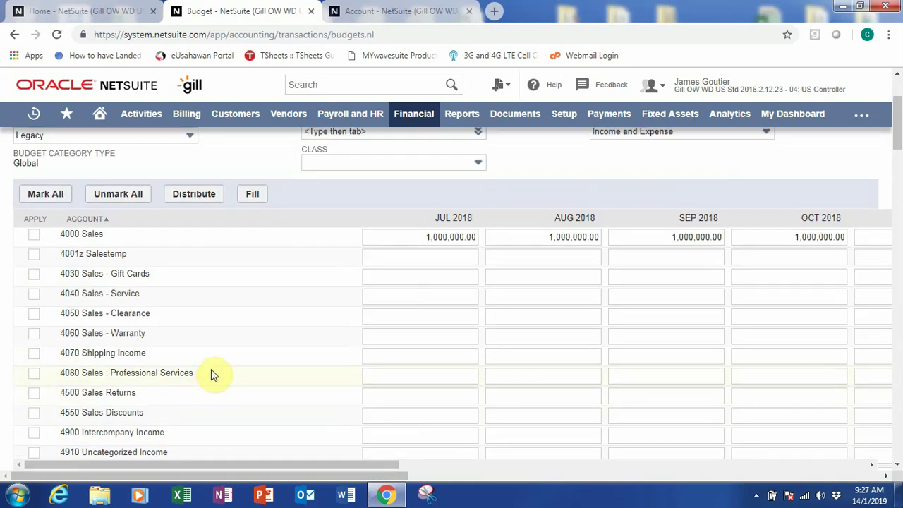
pyautogui.click(194, 199)
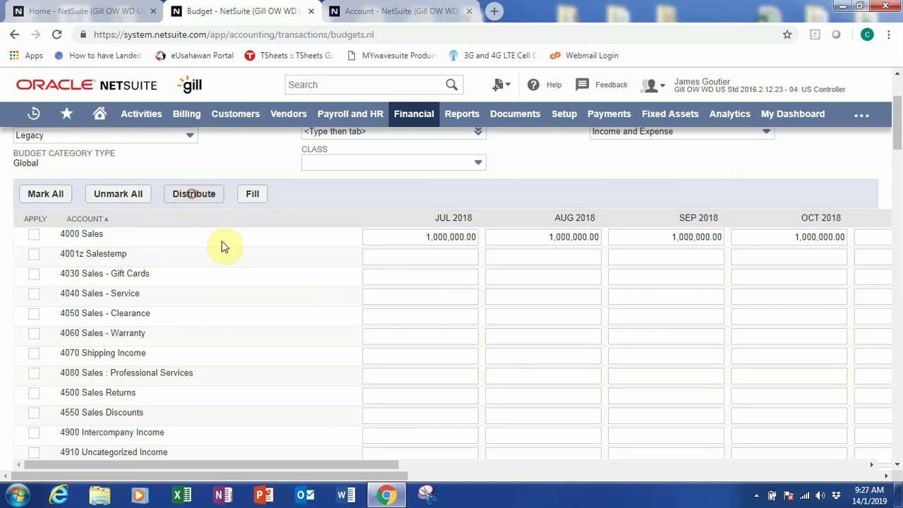
pyautogui.scroll(-2, 289, 318)
pyautogui.click(563, 344)
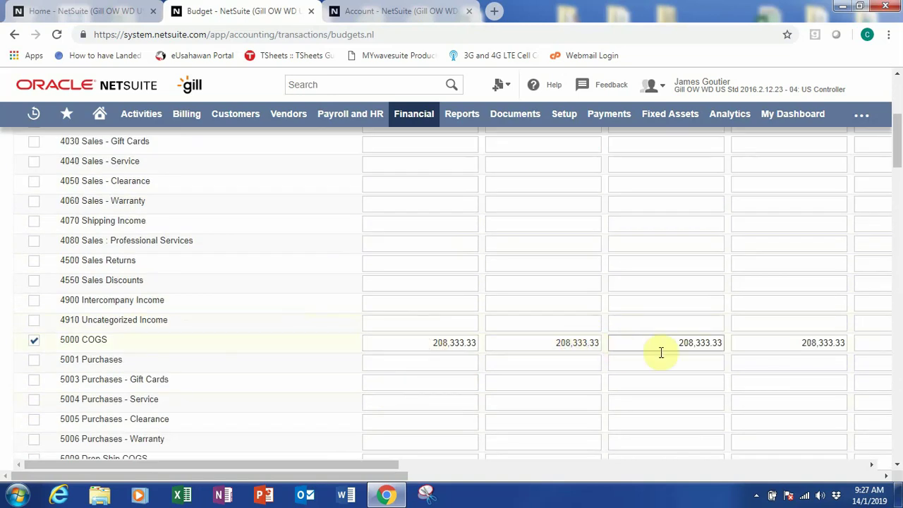
pyautogui.click(416, 327)
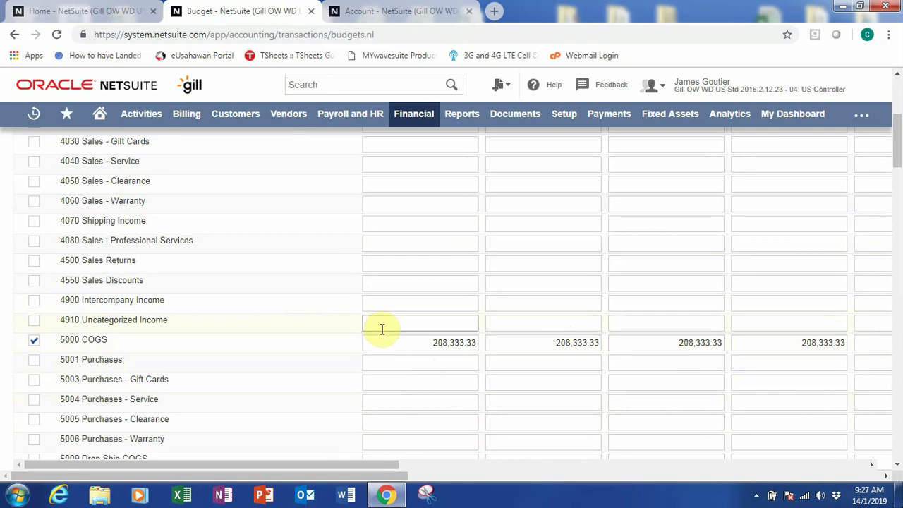
# Return to the budget's header fields and open the Budget vs. Actual report in a new browser tab
pyautogui.scroll(2, 383, 329)
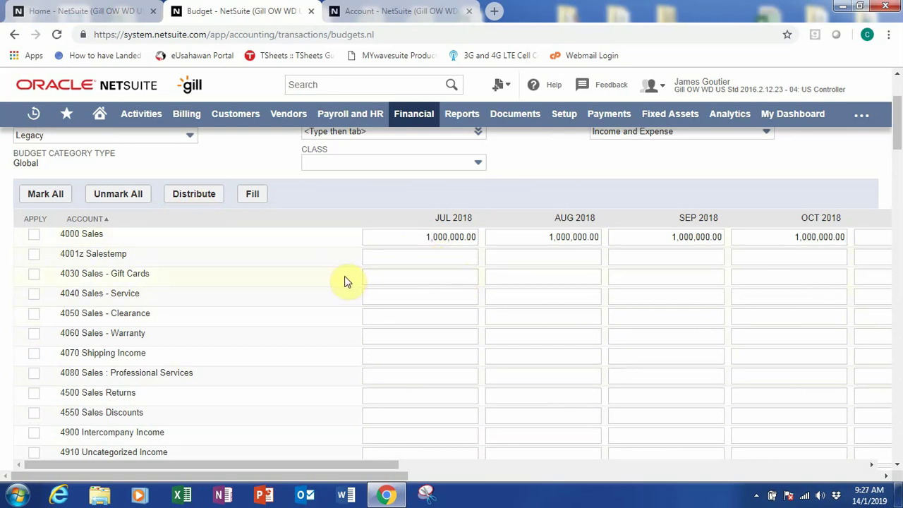
pyautogui.scroll(2, 345, 280)
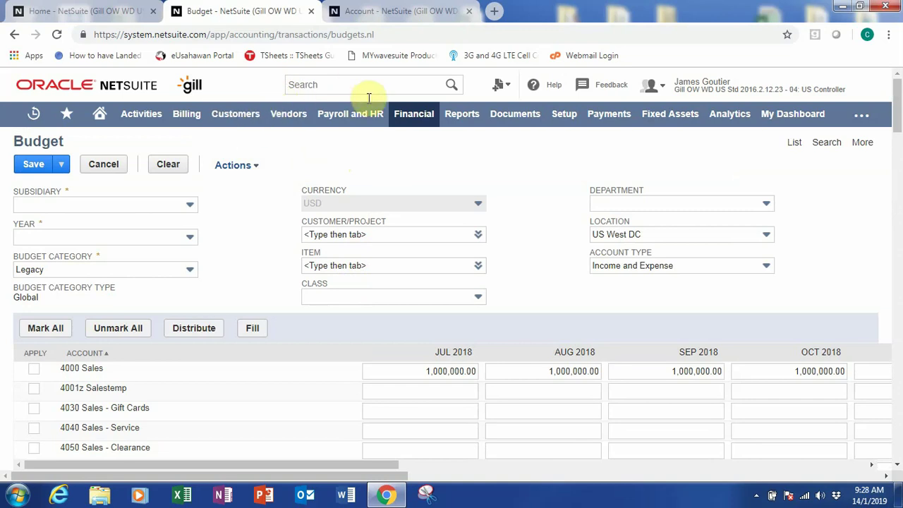
pyautogui.moveTo(411, 123)
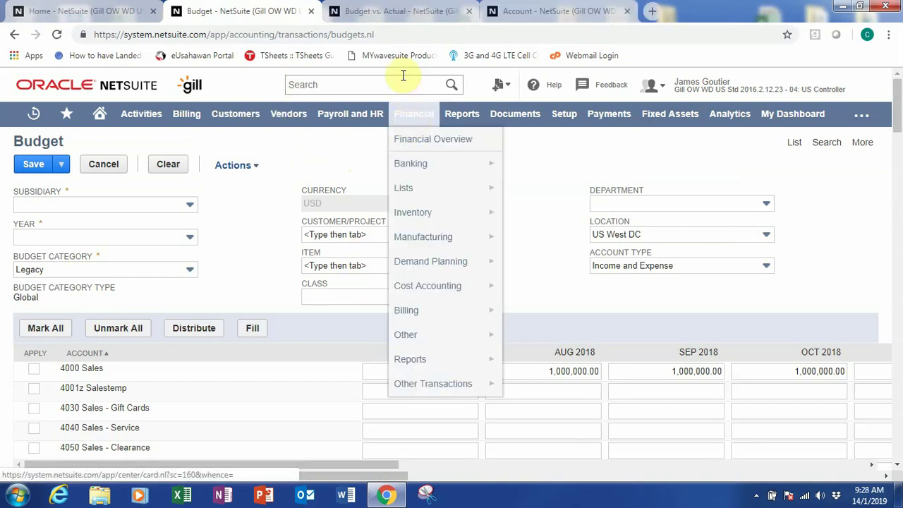
# Switch to the Budget vs. Actual report and review the income, cost of sales and expense rows against the budget amounts
pyautogui.click(366, 15)
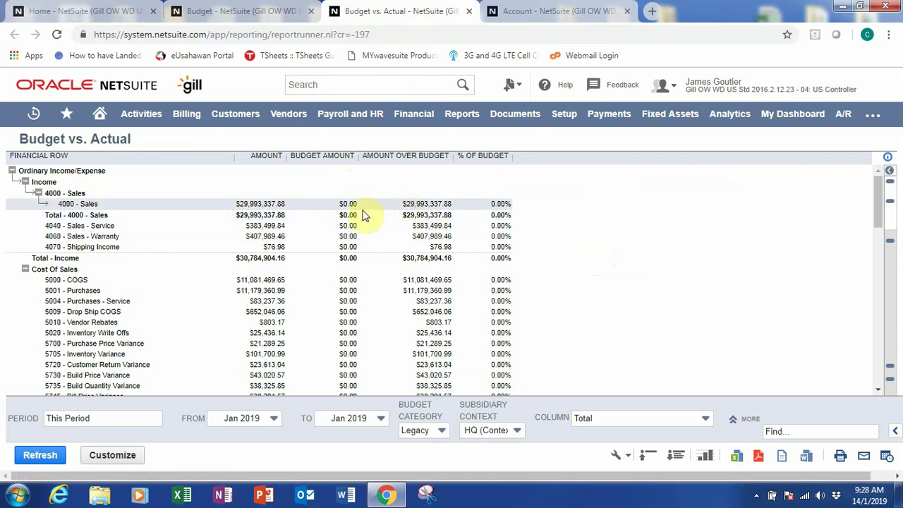
pyautogui.scroll(-2, 408, 218)
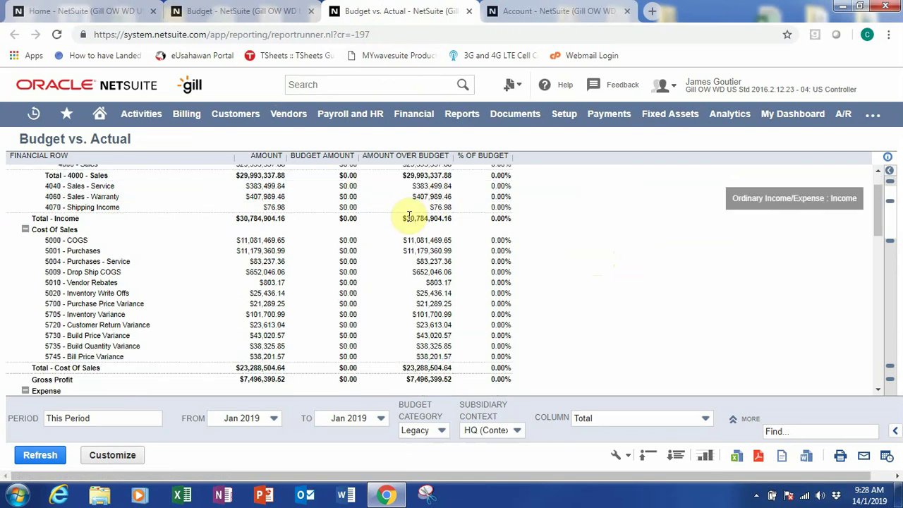
pyautogui.scroll(-2, 407, 221)
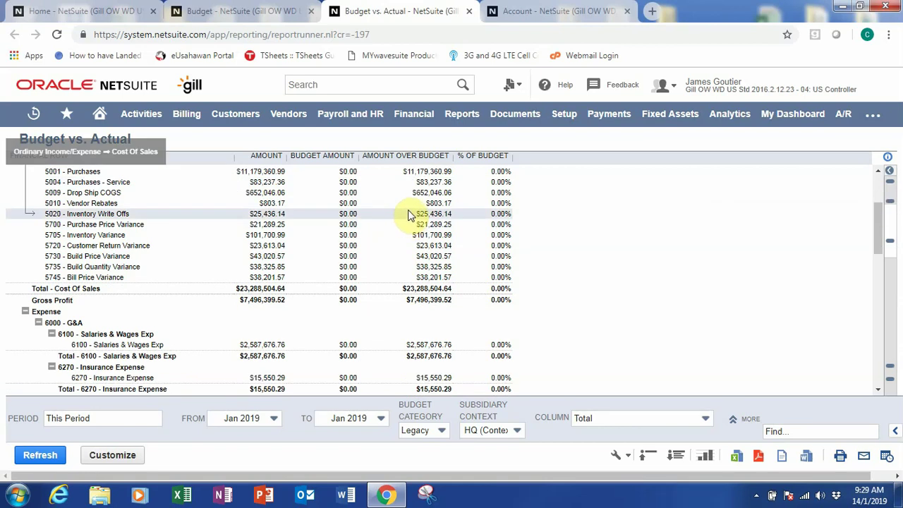
# Open the Budget vs. Actual report for customization and review its row layout, summary formula, columns and filters
pyautogui.click(113, 456)
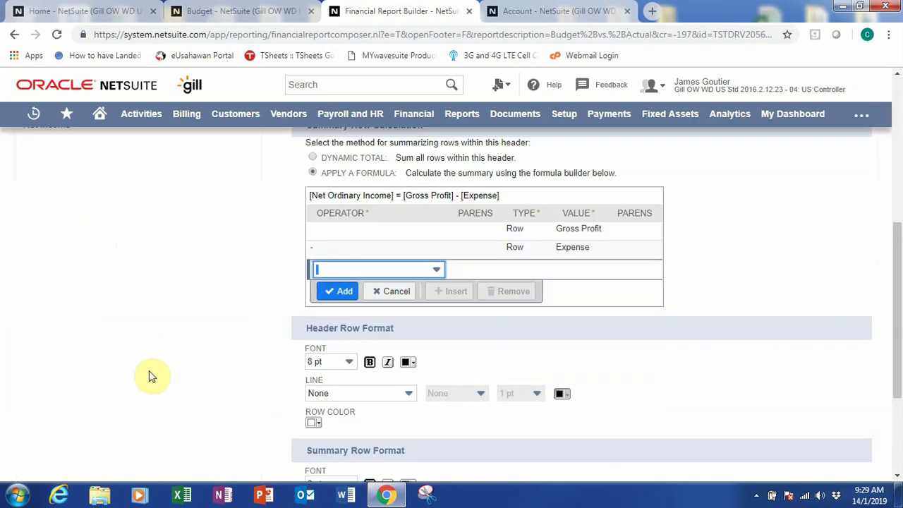
pyautogui.scroll(3, 156, 374)
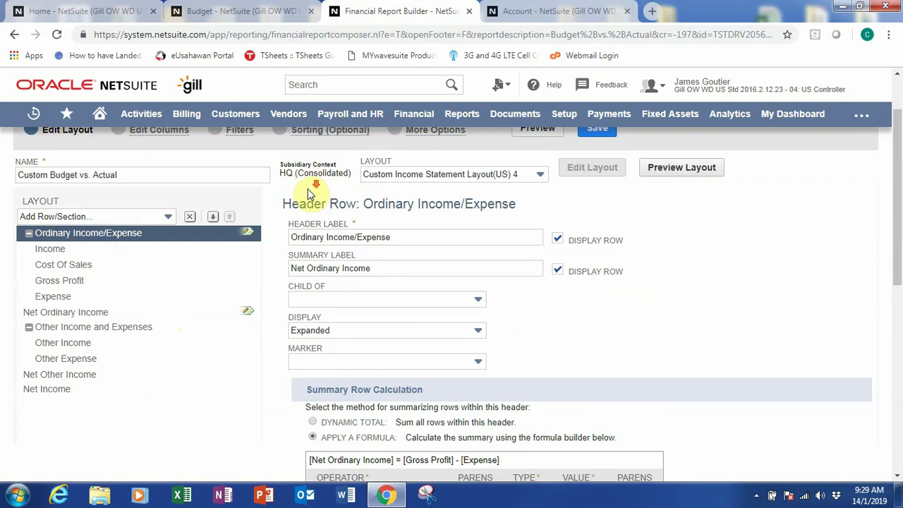
pyautogui.scroll(-3, 308, 194)
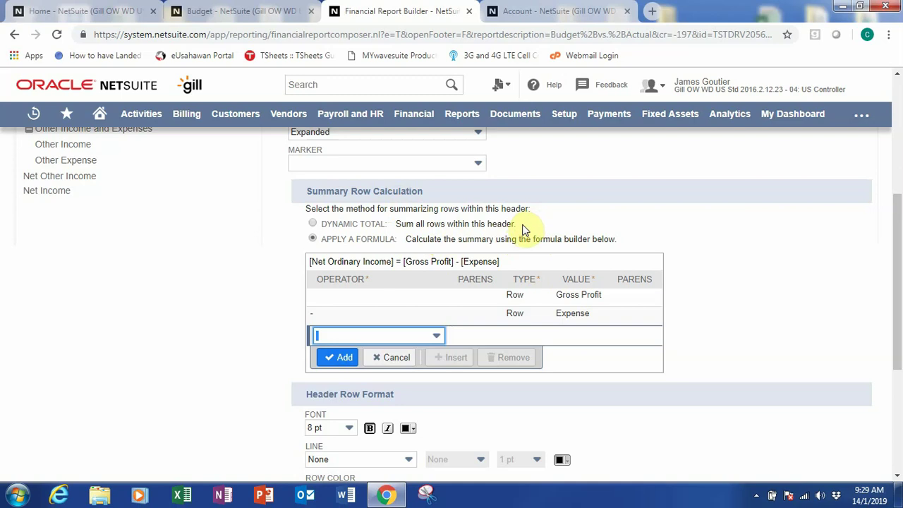
pyautogui.scroll(-1, 535, 242)
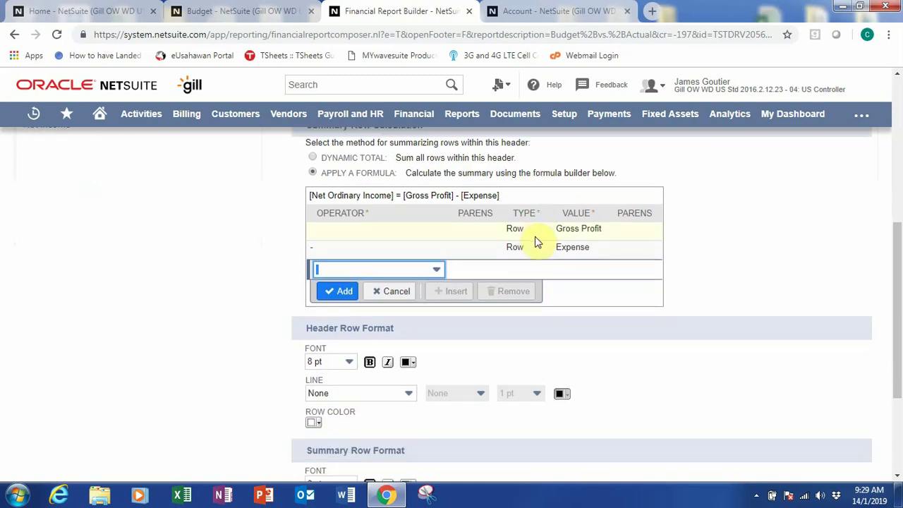
pyautogui.scroll(5, 535, 242)
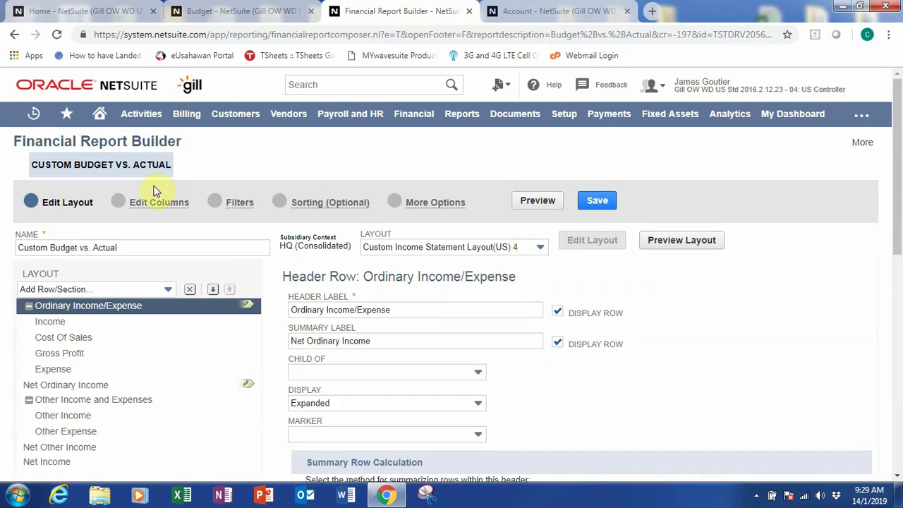
pyautogui.click(151, 206)
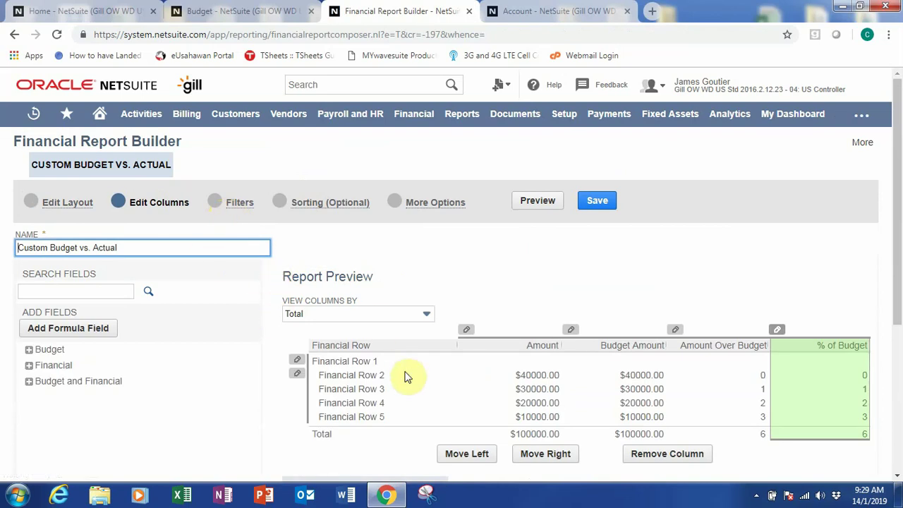
pyautogui.click(235, 203)
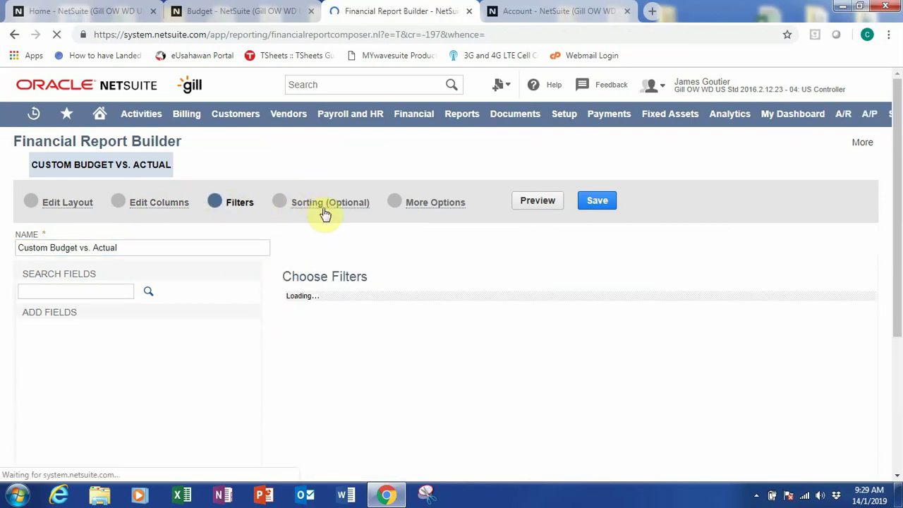
# Open the custom report's More Options and review the report options and the role, department, group, employee and partner access lists
pyautogui.click(409, 208)
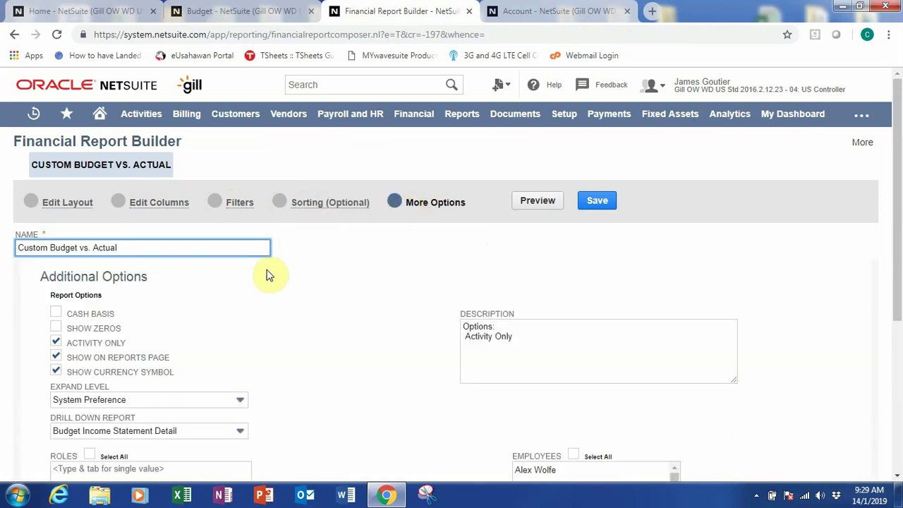
pyautogui.scroll(-1, 268, 275)
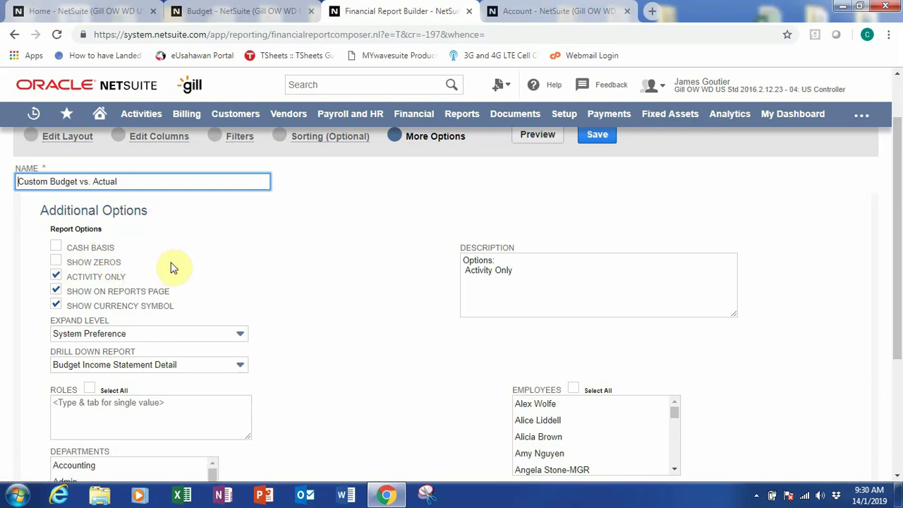
pyautogui.scroll(-2, 175, 273)
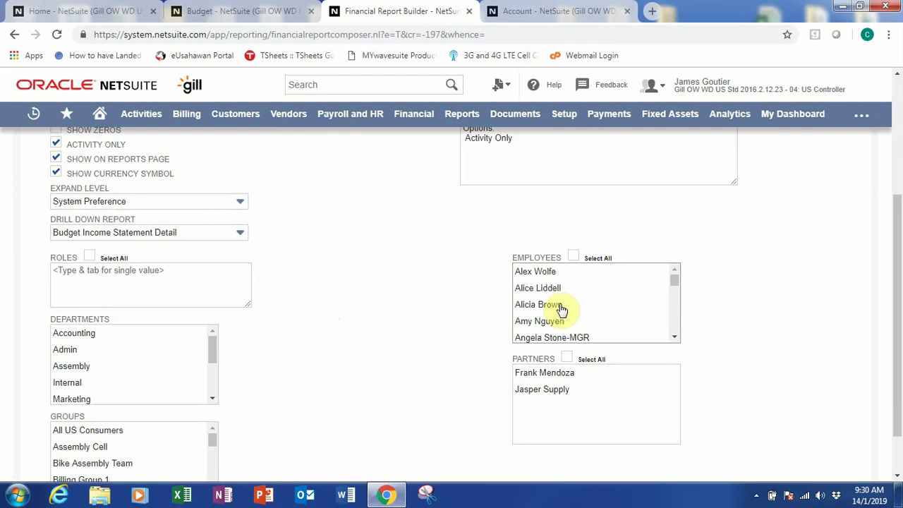
pyautogui.scroll(-1, 404, 317)
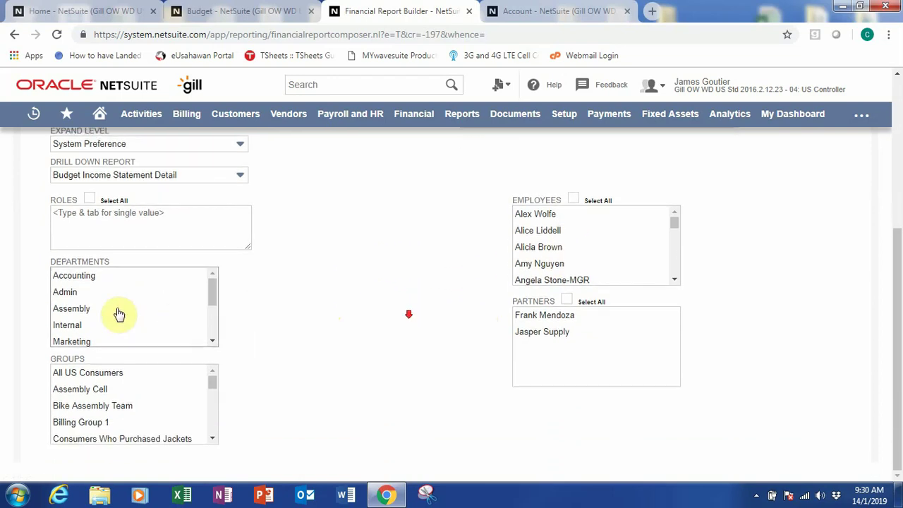
pyautogui.scroll(3, 312, 329)
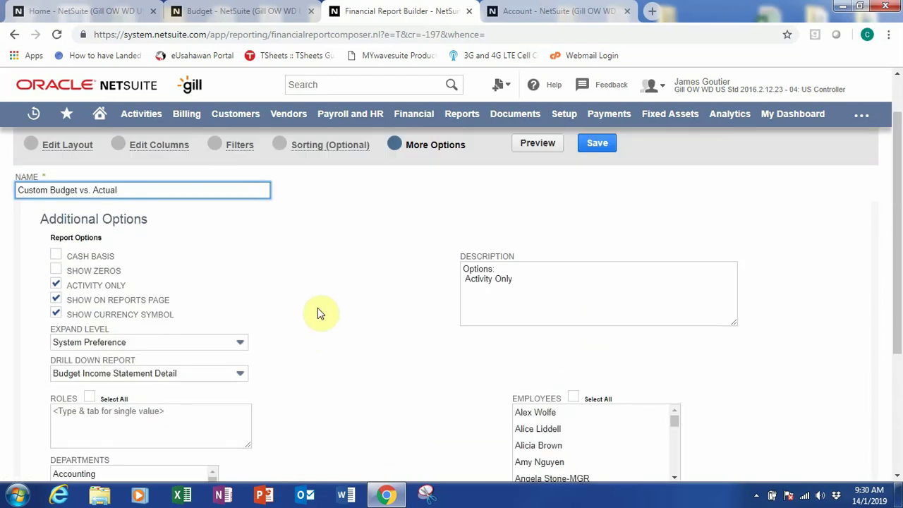
pyautogui.scroll(1, 328, 302)
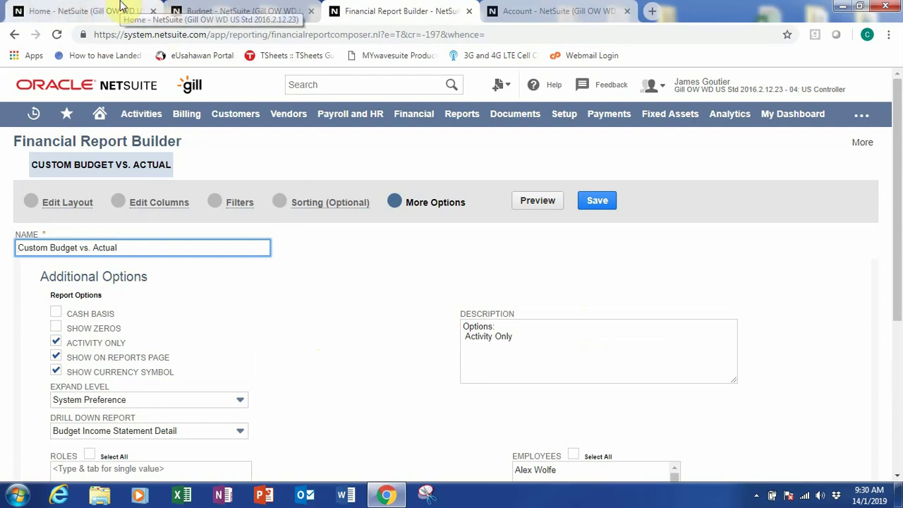
# Return to the Home dashboard and open Accounting Periods from the Period Close section in a new browser tab
pyautogui.click(122, 9)
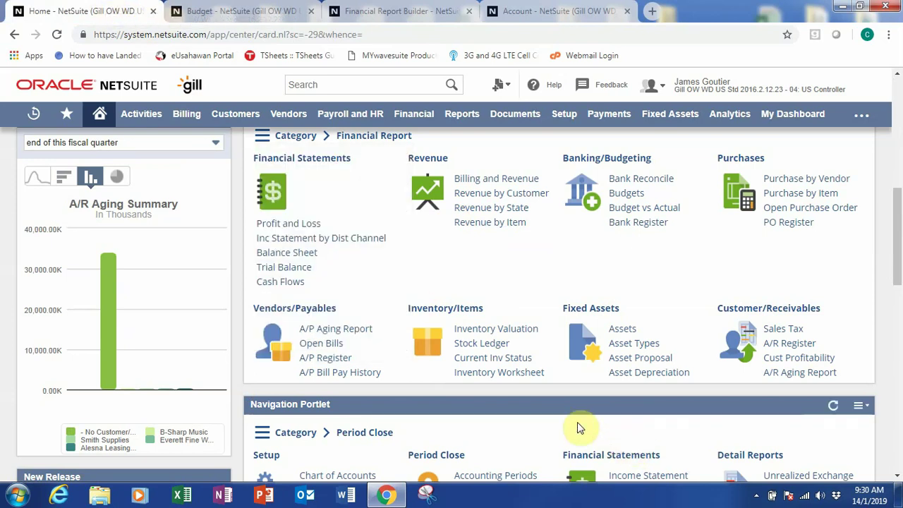
pyautogui.scroll(-1, 534, 417)
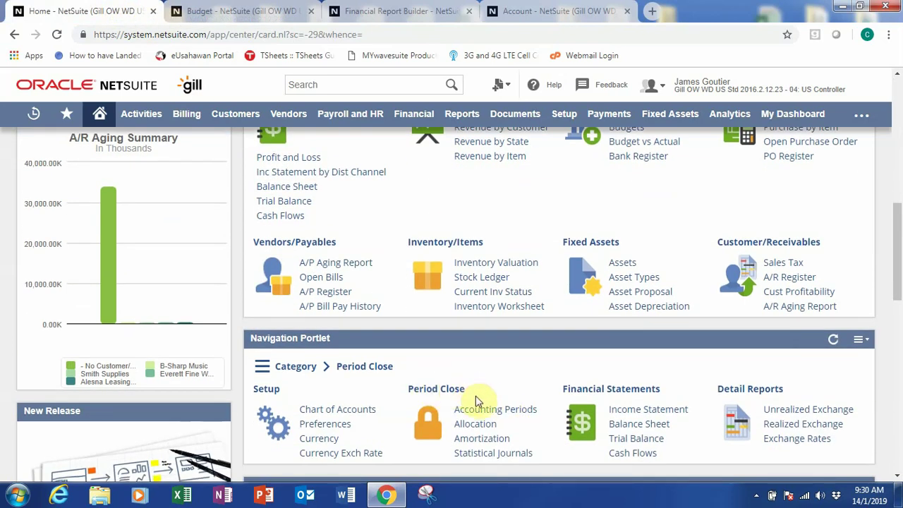
pyautogui.click(494, 410)
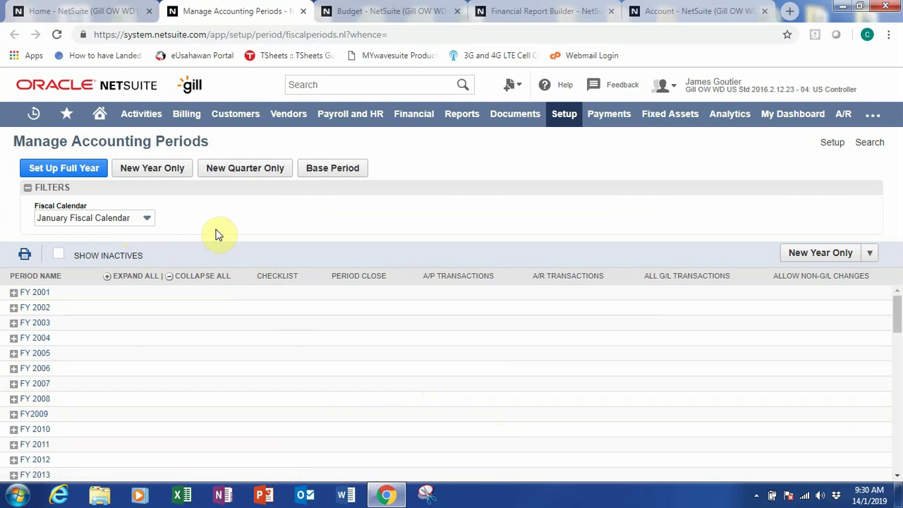
# Expand FY 2007 to inspect the close and lock status of its months, and collapse the year again
pyautogui.click(14, 383)
pyautogui.scroll(-1, 161, 369)
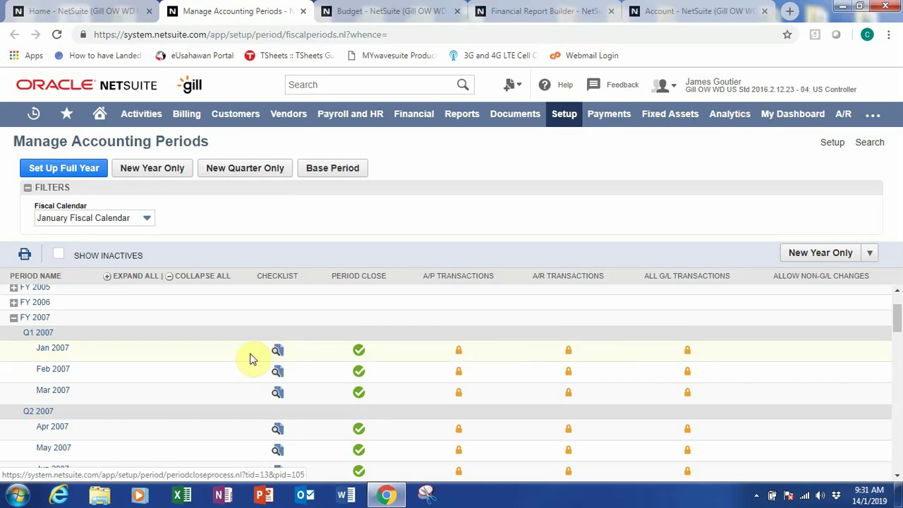
pyautogui.click(14, 317)
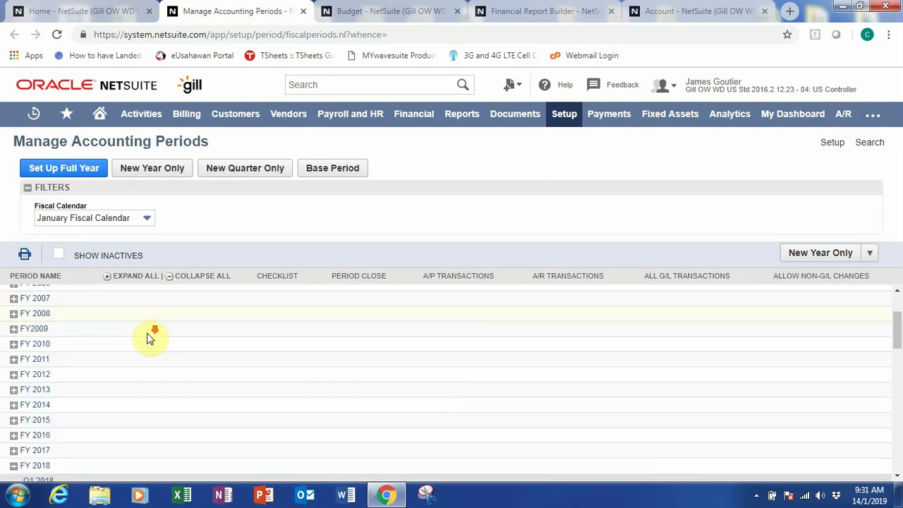
# Examine the checklist, A/P, A/R and G/L lock status of the FY 2018 months and the start of FY 2019
pyautogui.scroll(-2, 106, 345)
pyautogui.click(50, 354)
pyautogui.scroll(-1, 80, 364)
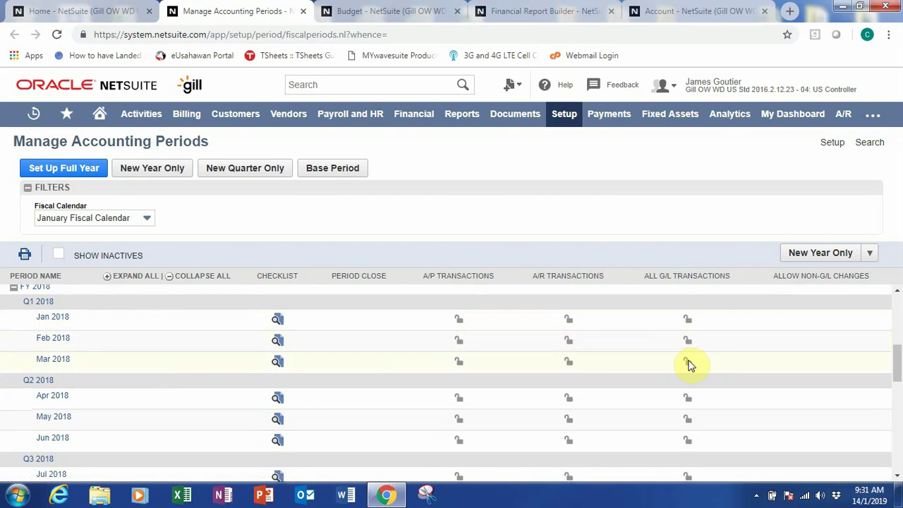
pyautogui.scroll(-1, 418, 346)
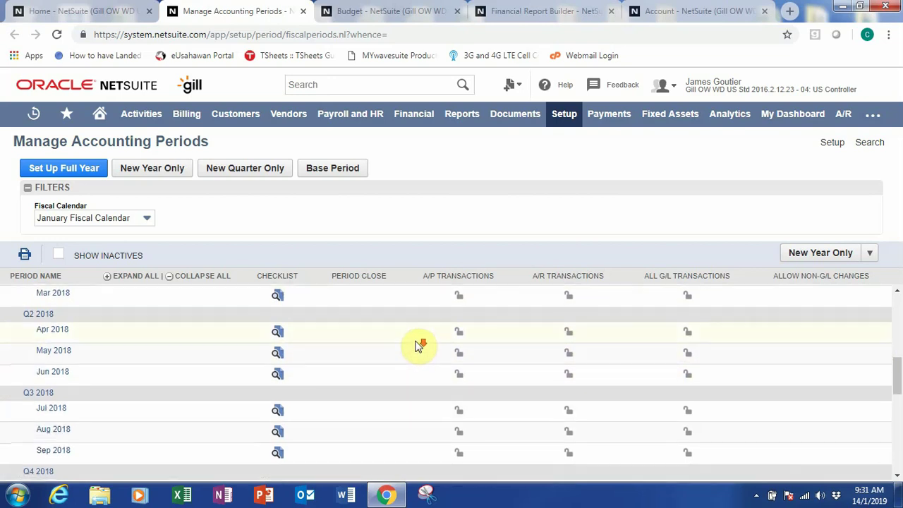
pyautogui.scroll(-3, 418, 346)
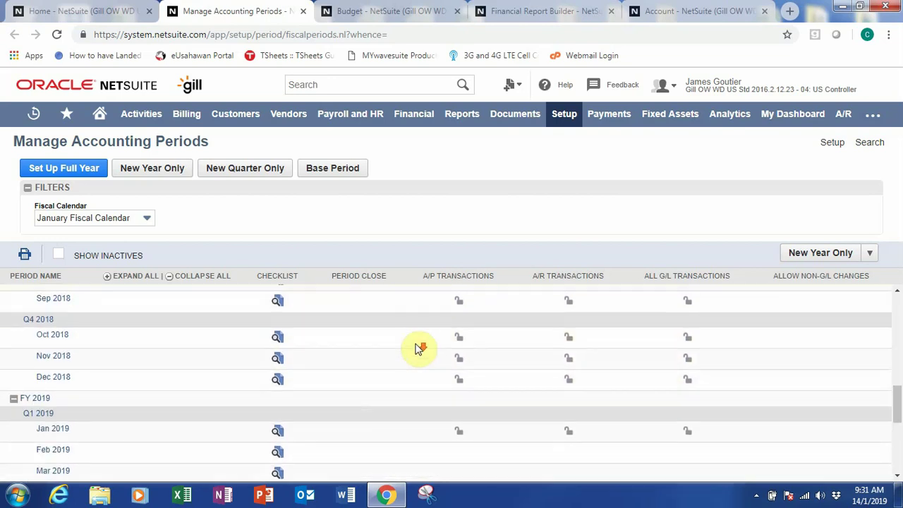
pyautogui.scroll(-1, 418, 349)
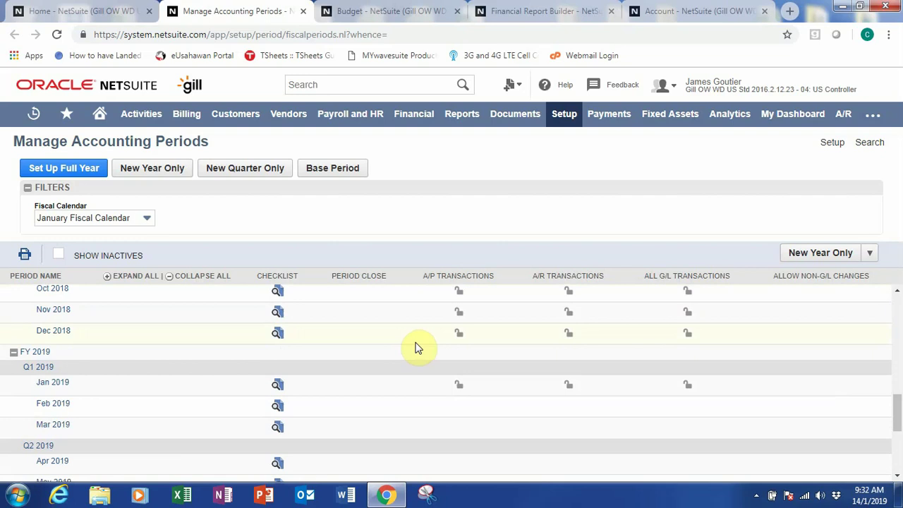
# Open the Period Close Checklist for Dec 2018 and go to its Lock All task
pyautogui.click(278, 334)
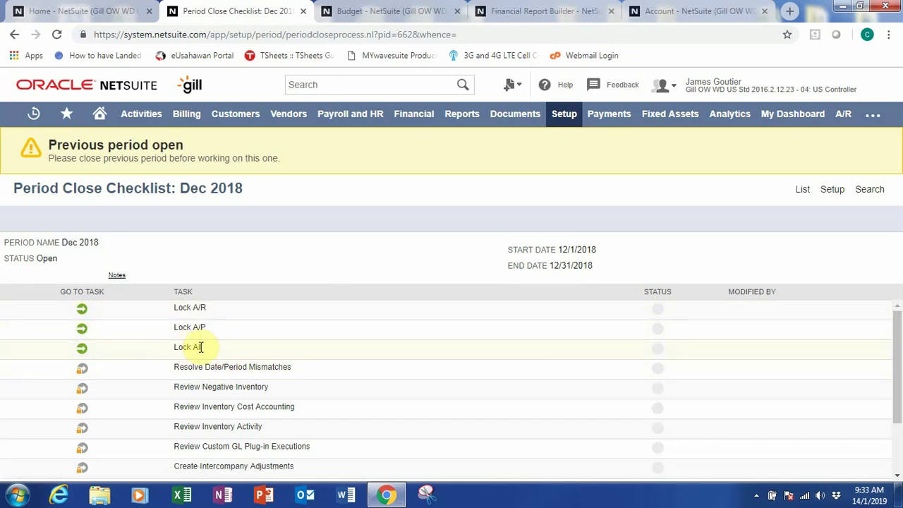
pyautogui.click(81, 350)
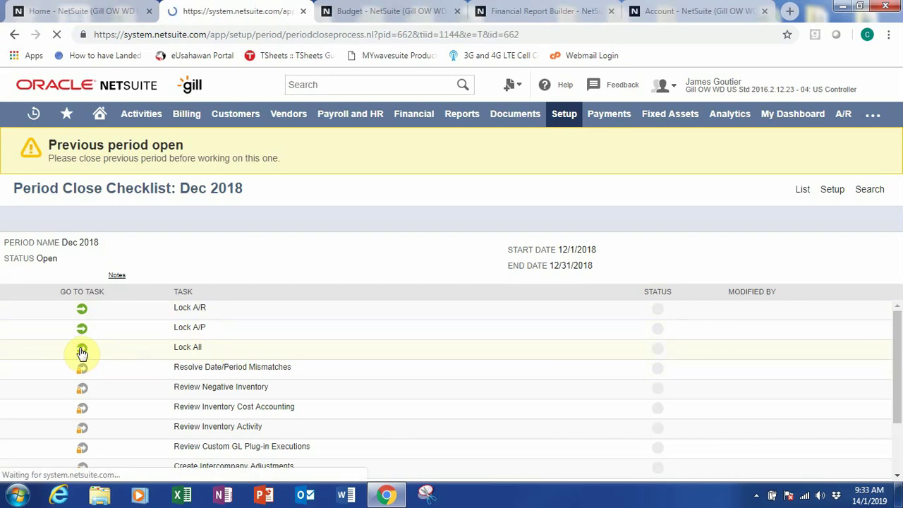